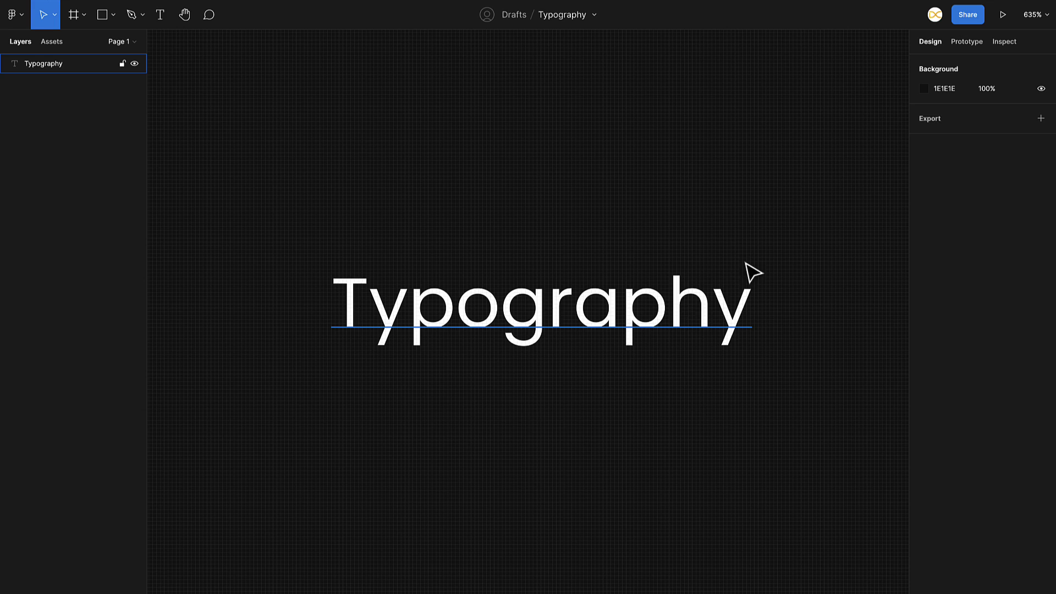
# Step: Select the 'Typography' text layer set in Poppins Regular 18
pyautogui.click(687, 309)
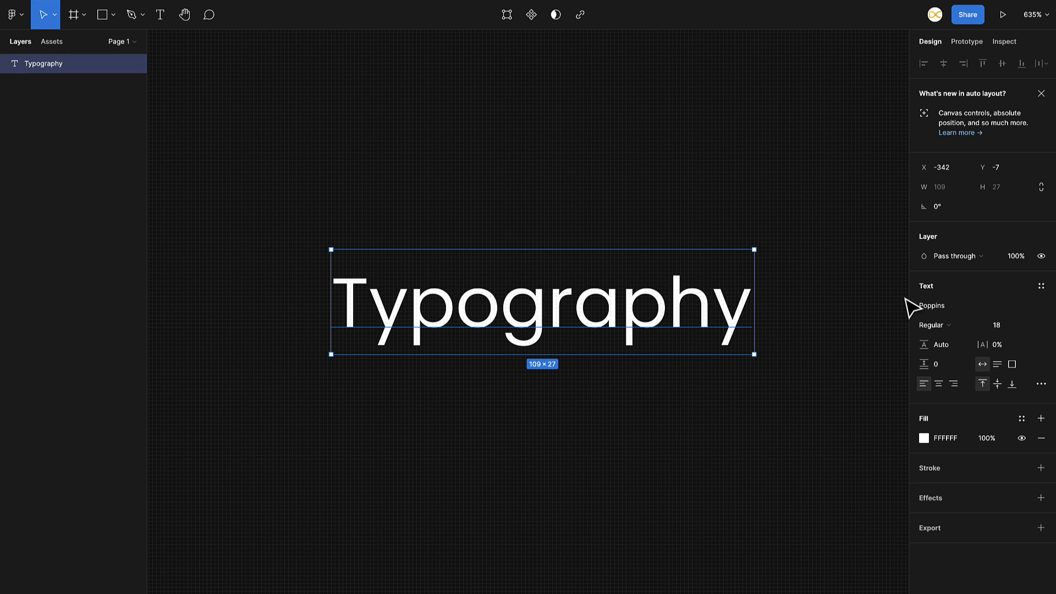
# Step: Browse the font families, keep Poppins, and go to the Figma Community page
pyautogui.click(1043, 307)
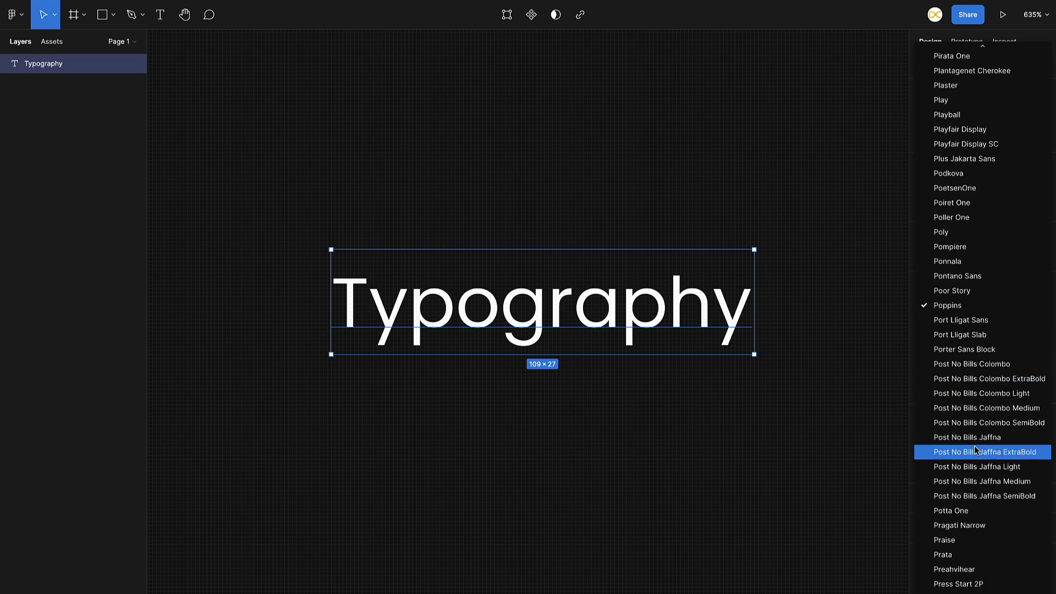
pyautogui.scroll(-4, 992, 421)
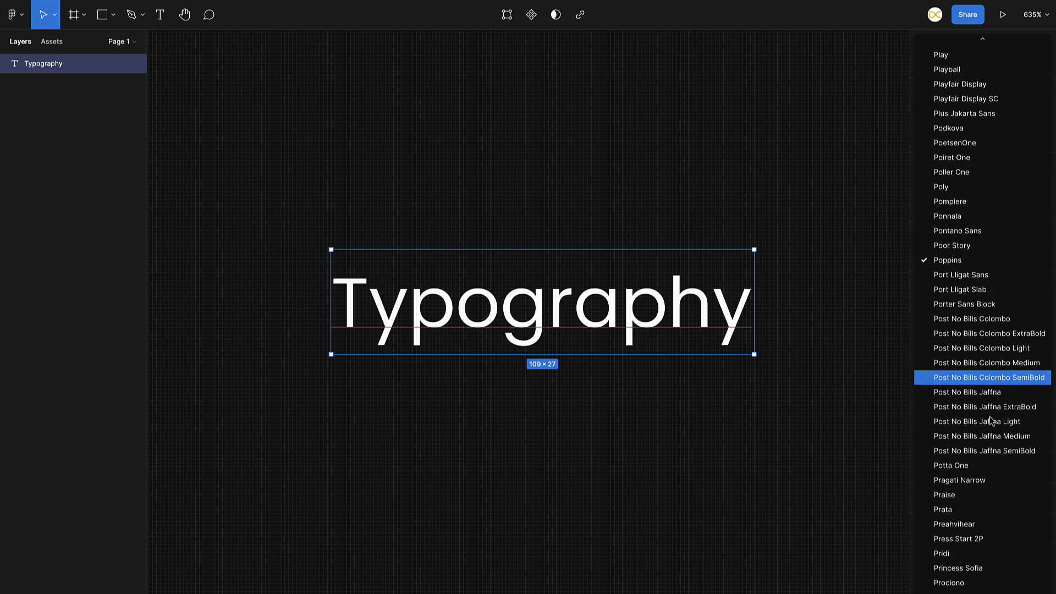
pyautogui.scroll(-2, 992, 421)
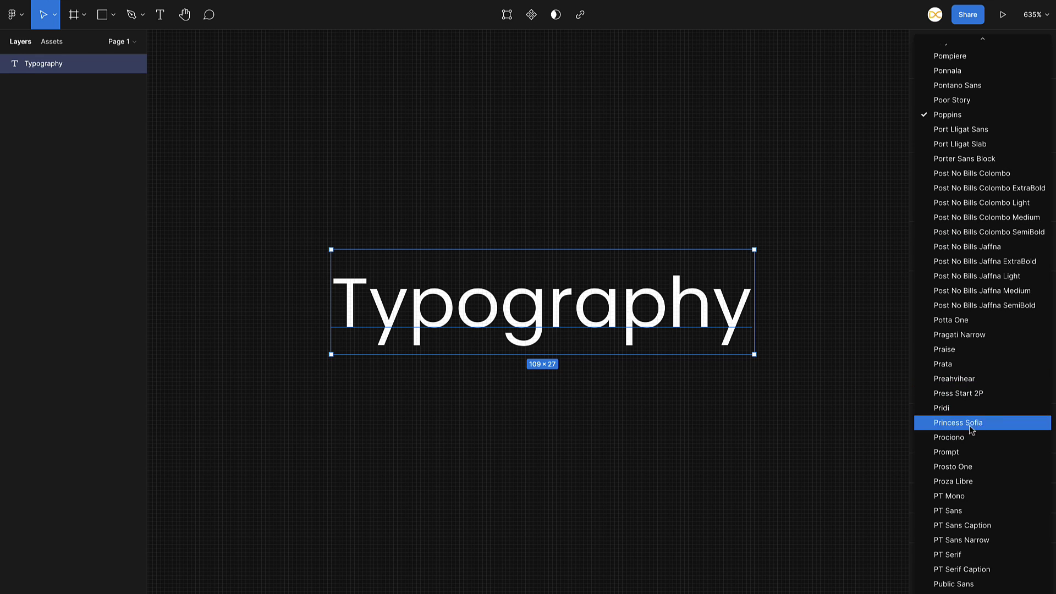
pyautogui.scroll(-3, 982, 432)
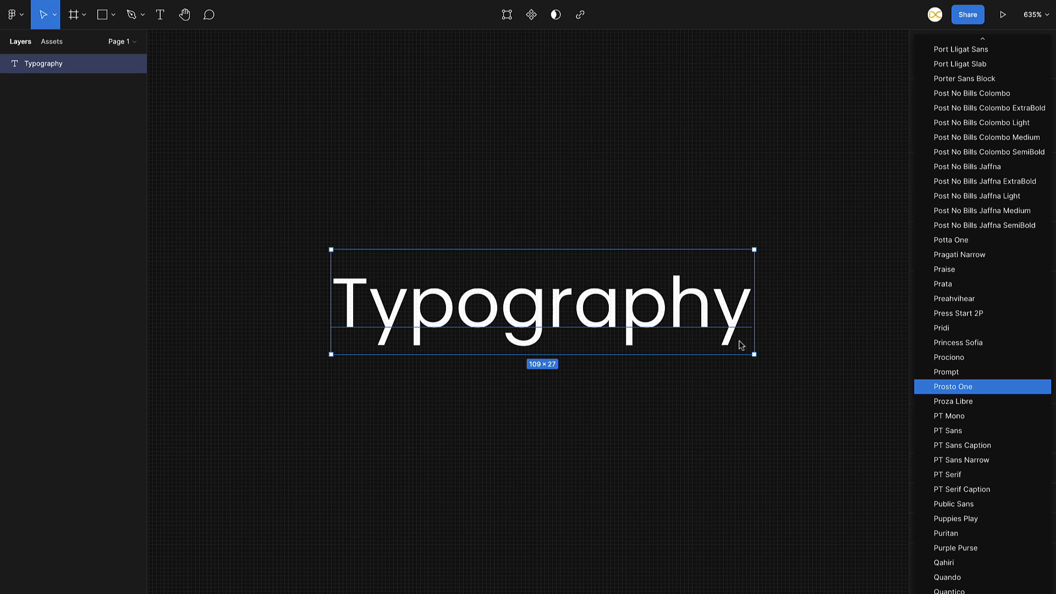
pyautogui.click(868, 322)
pyautogui.click(72, 5)
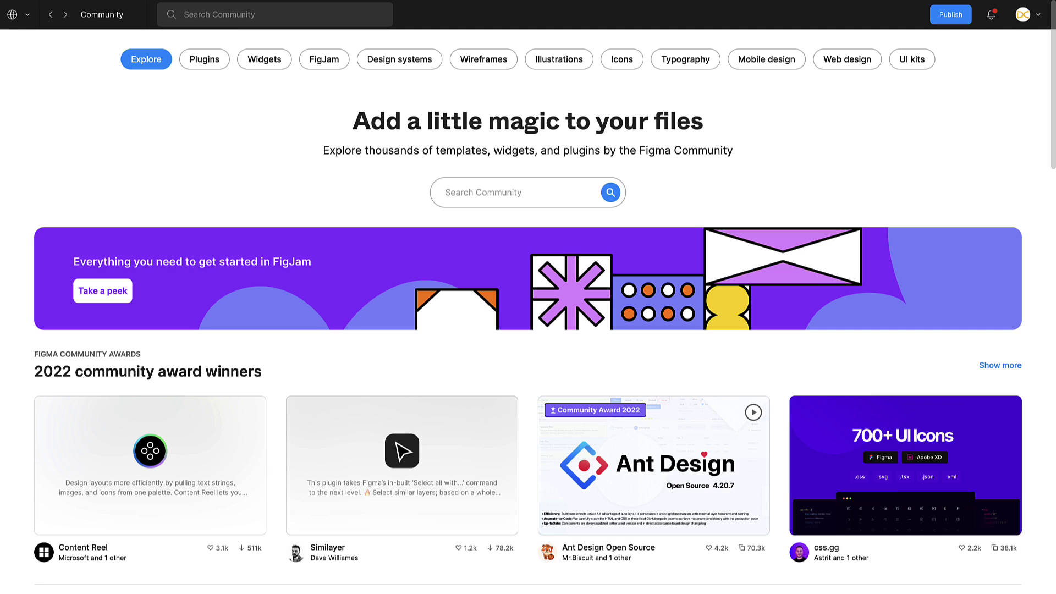
# Step: Search Community plugins for 'font preview'
pyautogui.write('font preview')
pyautogui.click(75, 54)
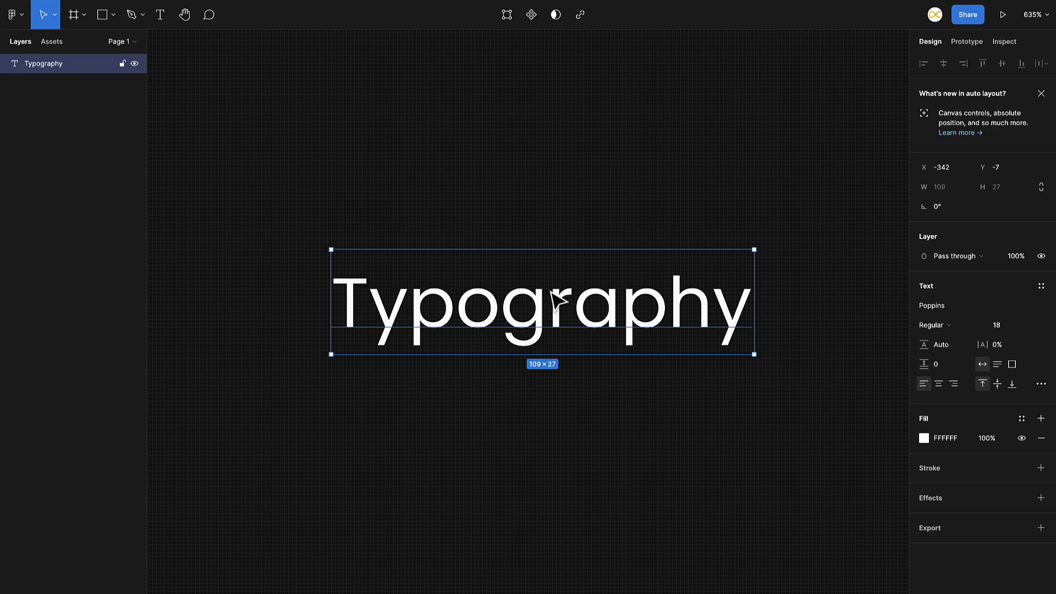
# Step: Launch the Font Preview plugin on the Typography text
pyautogui.rightClick(563, 313)
pyautogui.moveTo(611, 535)
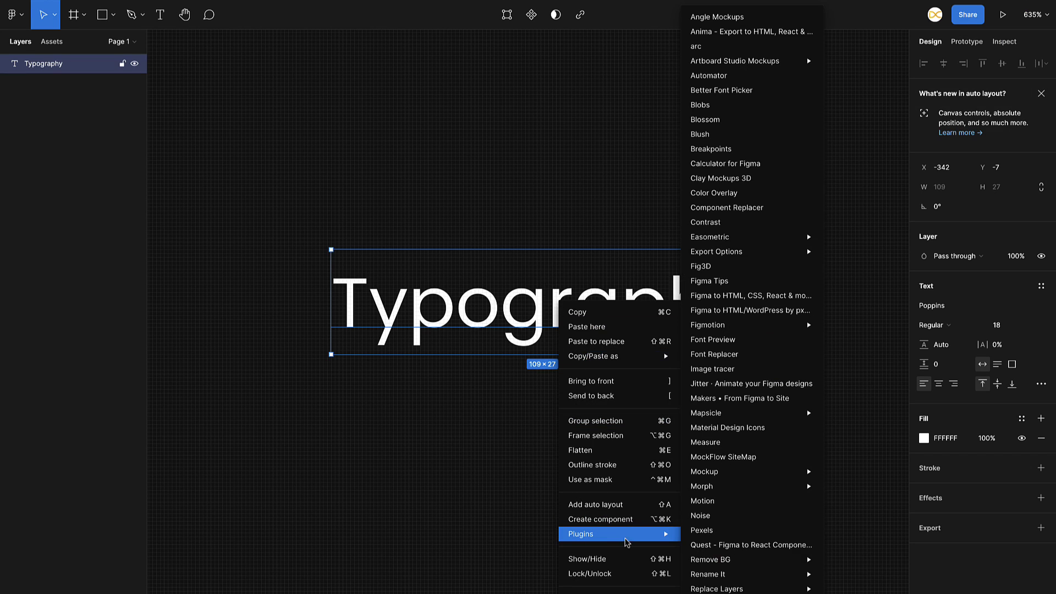
pyautogui.click(726, 341)
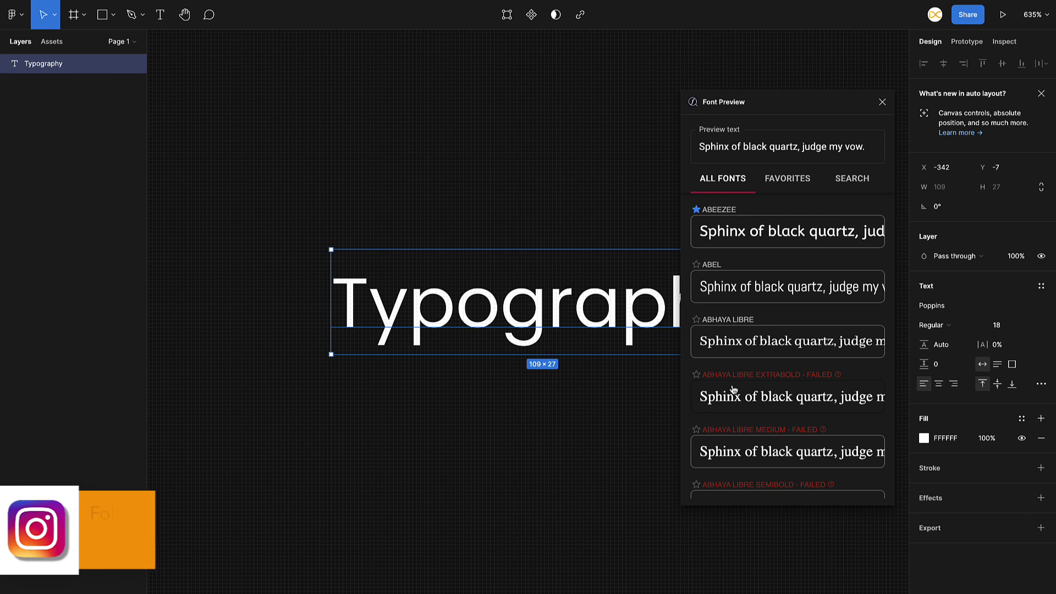
# Step: Try Adobe Garamond Pro and Akaya Telivigala, then settle on Advent Pro
pyautogui.scroll(-1, 732, 408)
pyautogui.scroll(-6, 731, 408)
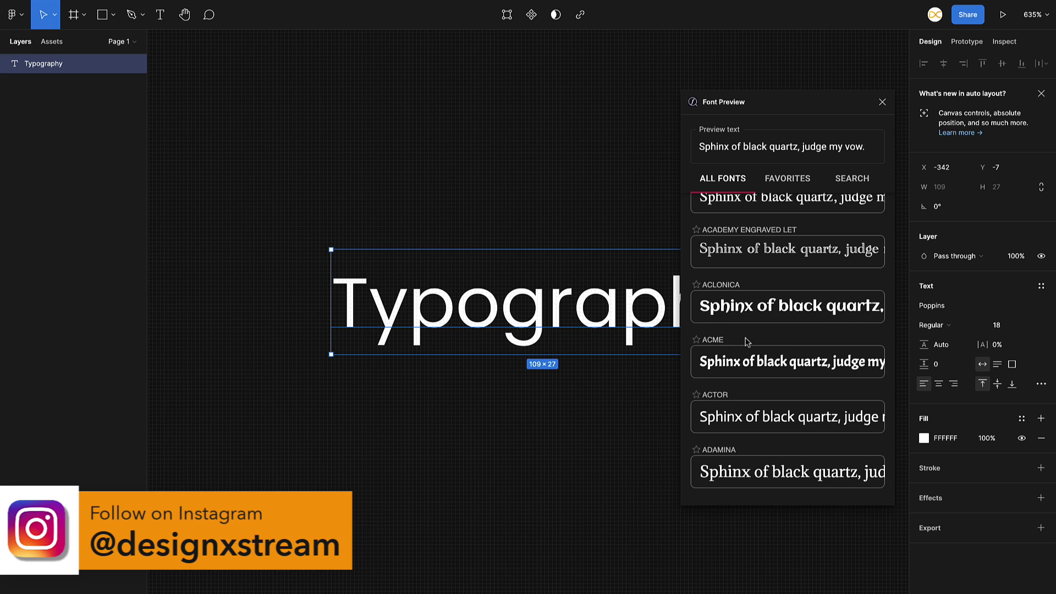
pyautogui.scroll(-2, 746, 341)
pyautogui.scroll(-5, 761, 384)
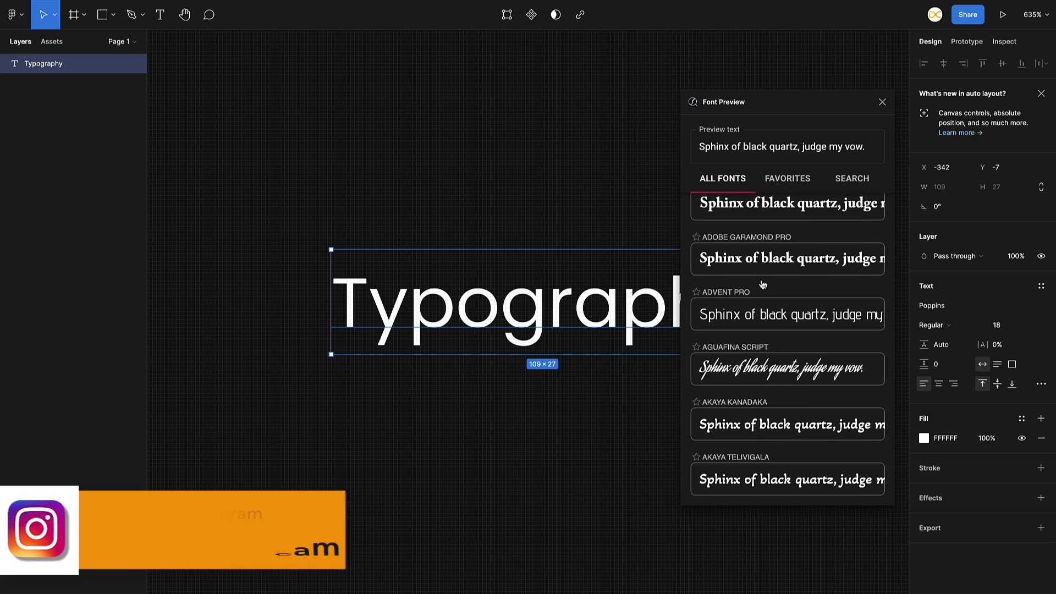
pyautogui.click(765, 267)
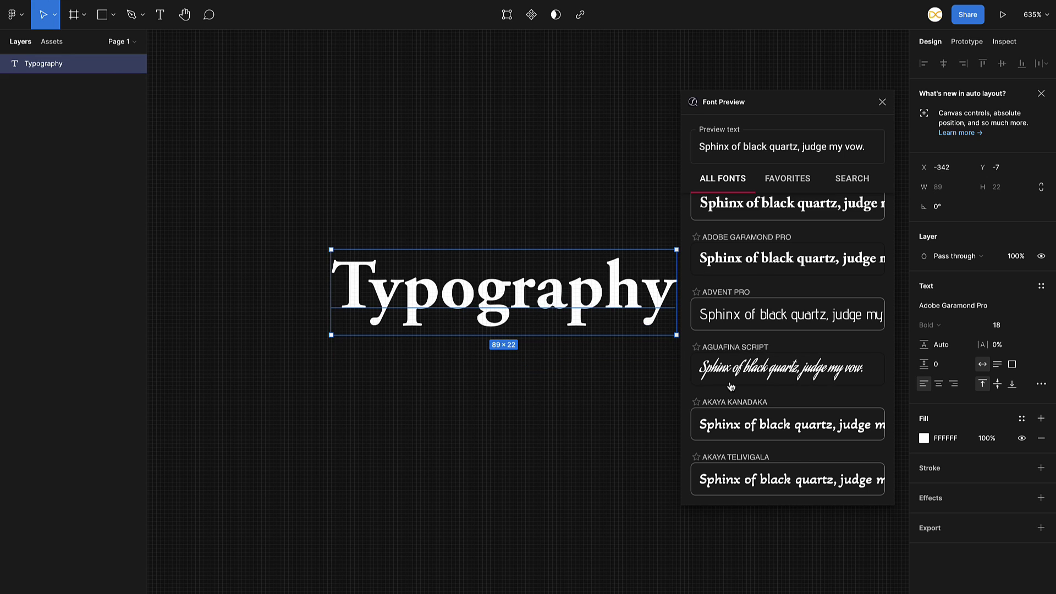
pyautogui.scroll(-1, 732, 385)
pyautogui.click(731, 417)
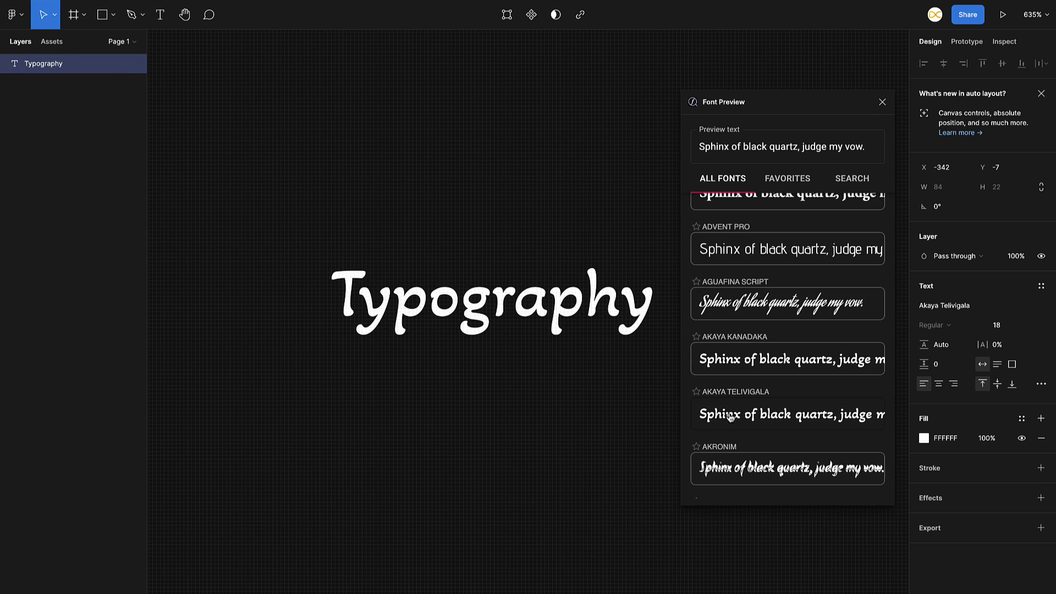
pyautogui.click(796, 255)
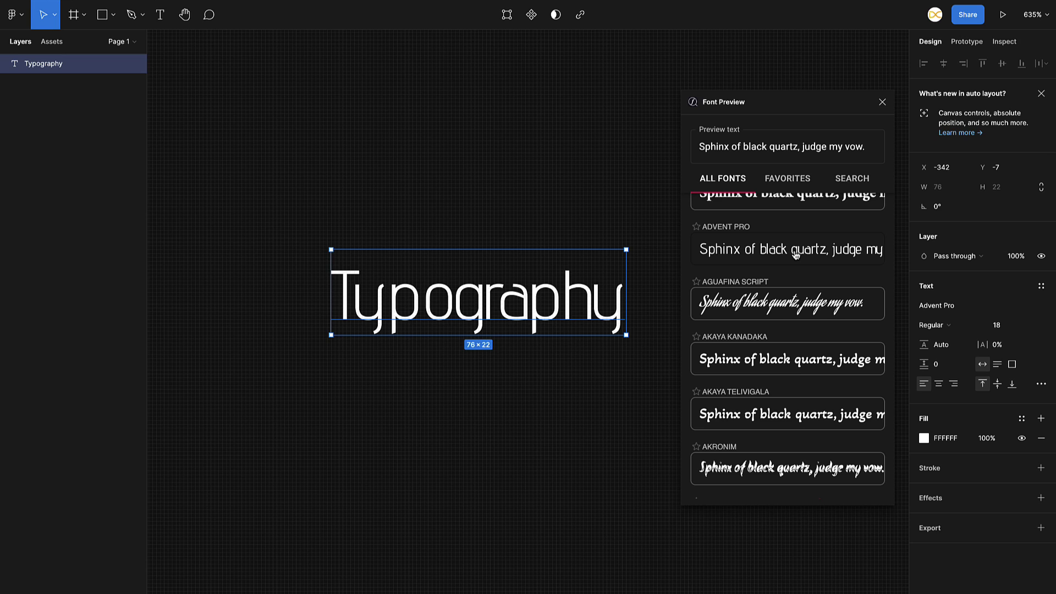
# Step: Star Advent Pro and Akaya Kanadaka as favourites and check the Favorites list
pyautogui.scroll(1, 796, 254)
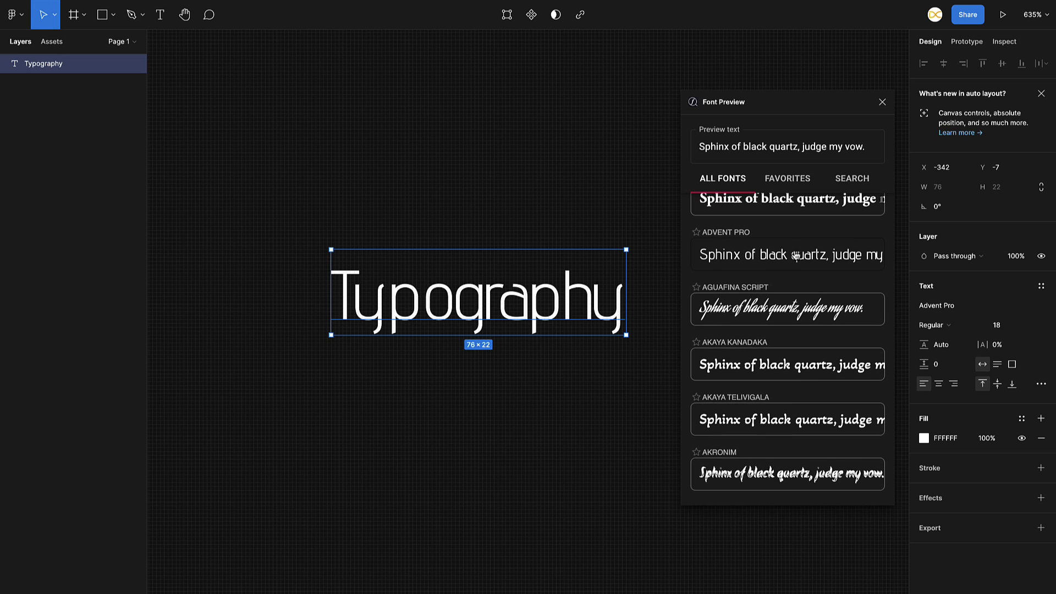
pyautogui.click(697, 236)
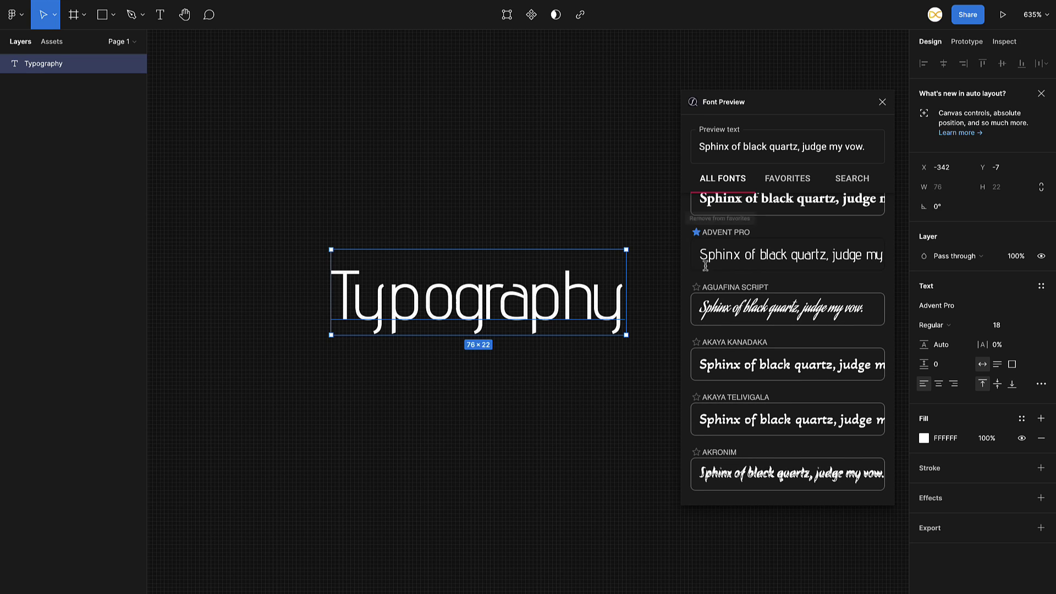
pyautogui.click(697, 344)
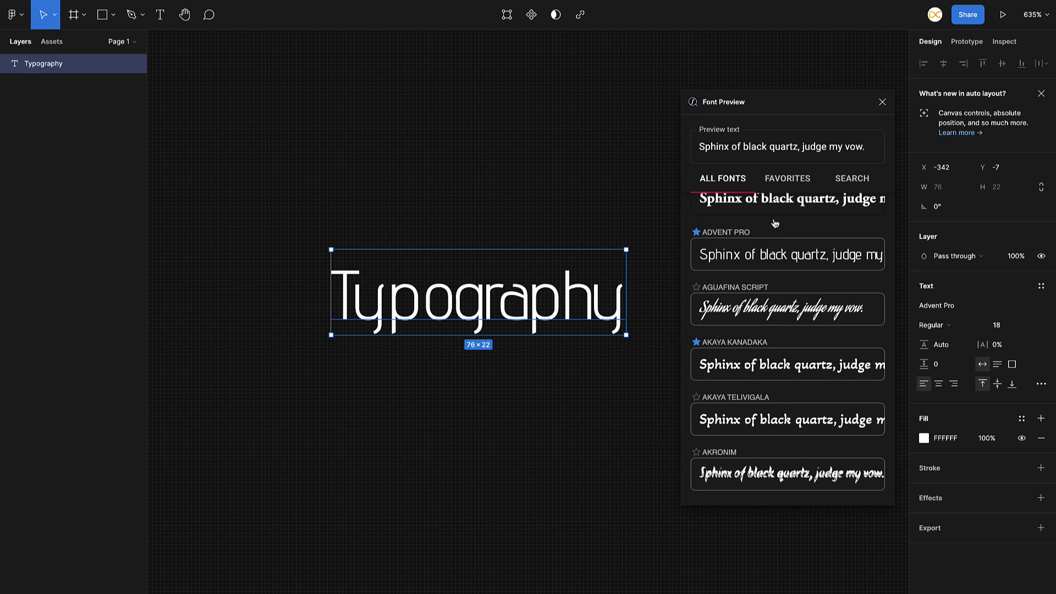
pyautogui.click(799, 180)
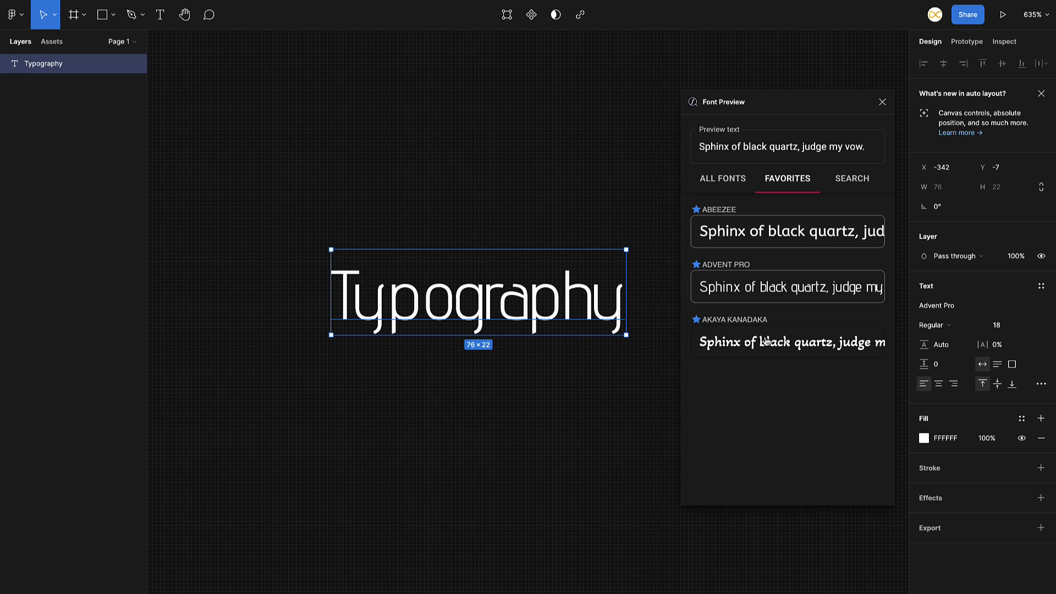
pyautogui.click(723, 178)
# Step: Close Font Preview and search Community for 'better font' instead
pyautogui.click(883, 103)
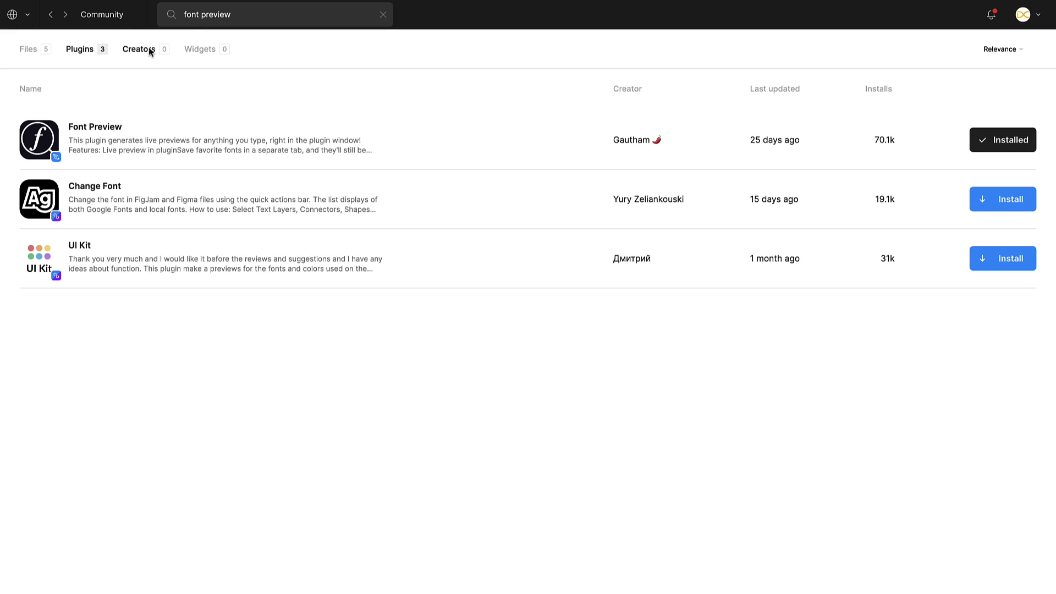
pyautogui.tripleClick(226, 17)
pyautogui.write('better font')
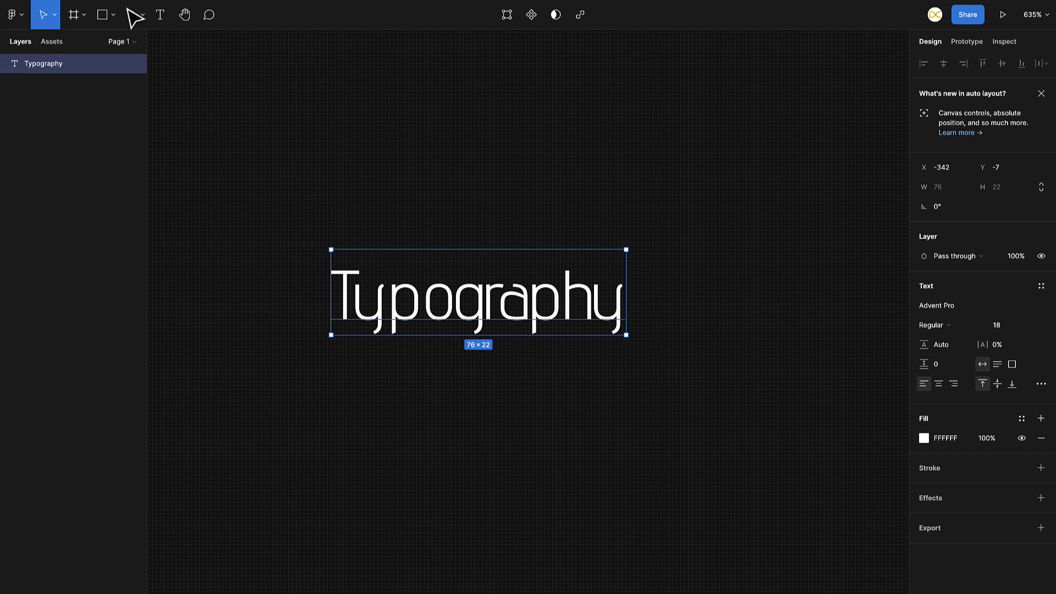
# Step: Apply Atkinson Hyperlegible to the Typography text using Better Font Picker
pyautogui.rightClick(418, 303)
pyautogui.moveTo(481, 531)
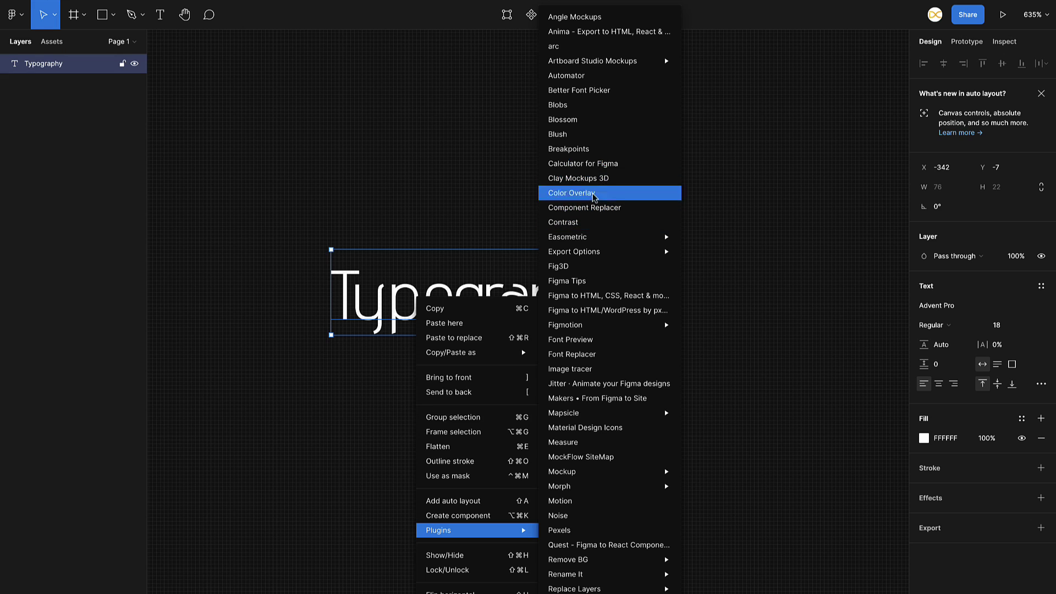
pyautogui.click(606, 90)
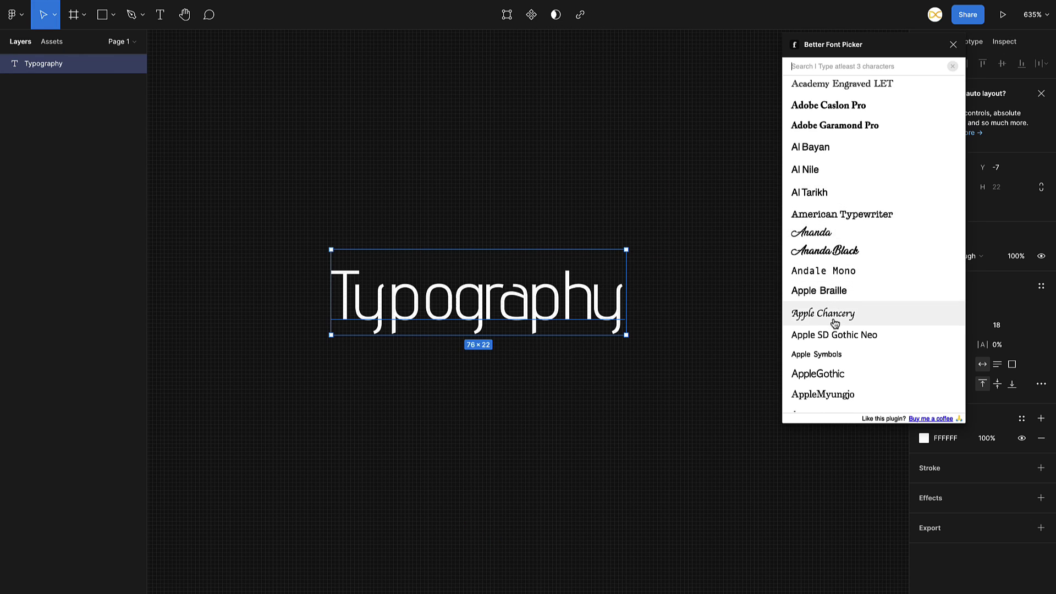
pyautogui.scroll(-5, 833, 324)
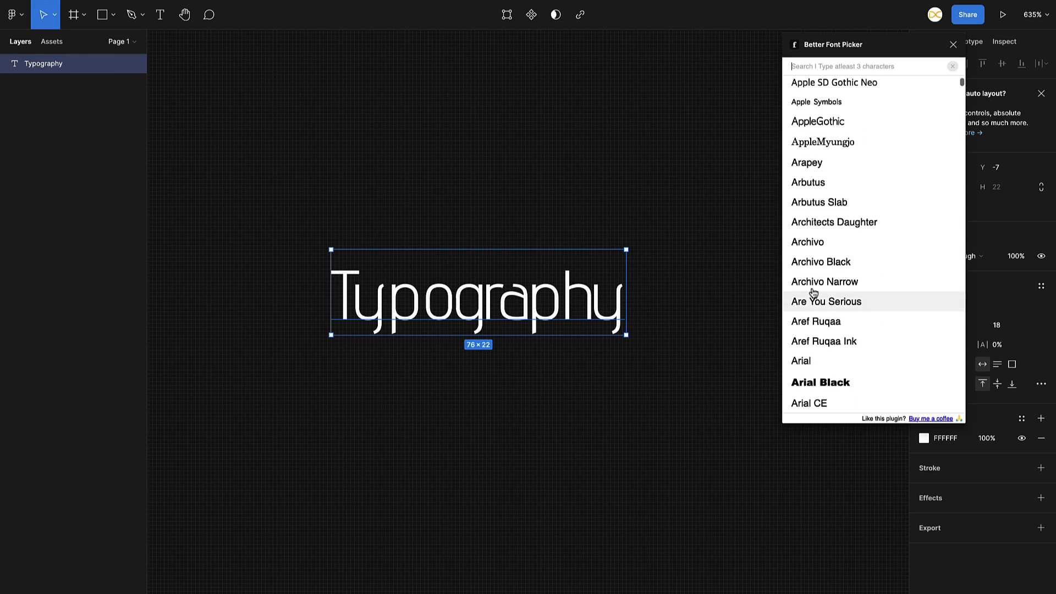
pyautogui.scroll(-5, 820, 330)
pyautogui.scroll(-10, 818, 373)
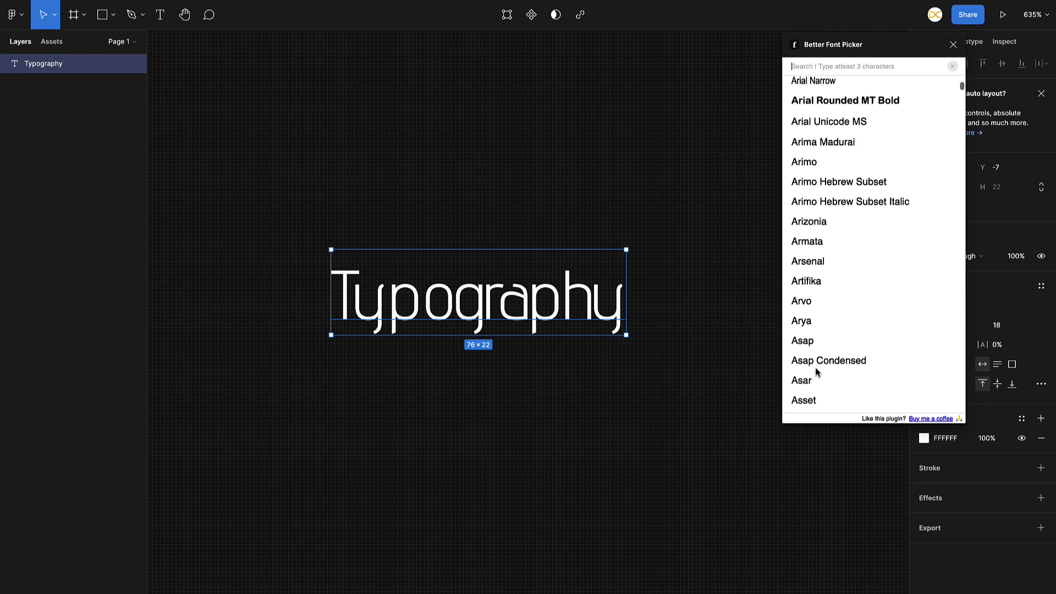
pyautogui.click(839, 297)
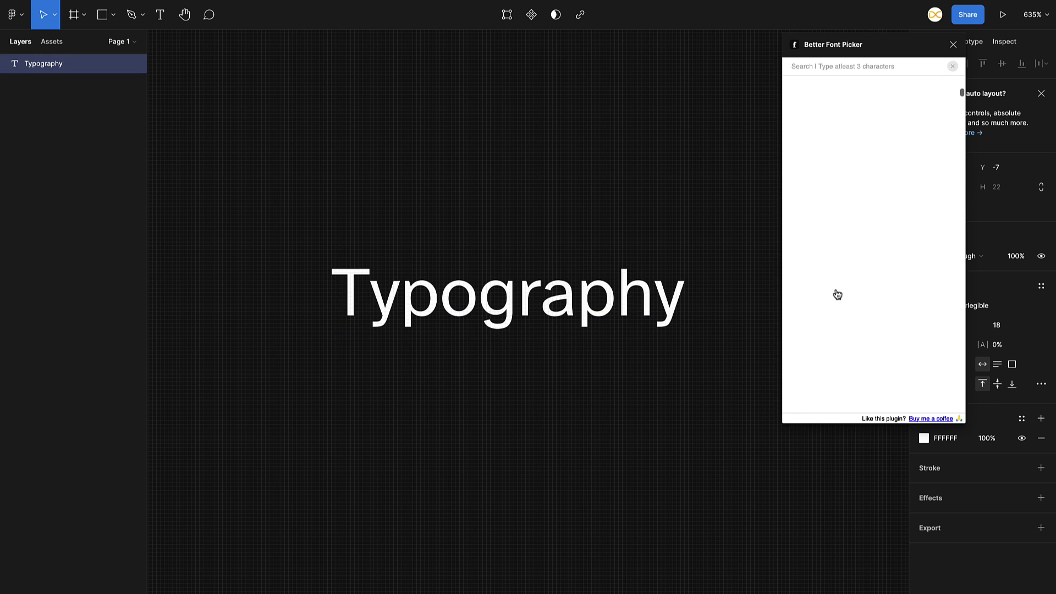
# Step: Apply DIN Condensed to the text and search Community for 'typesc'
pyautogui.click(823, 144)
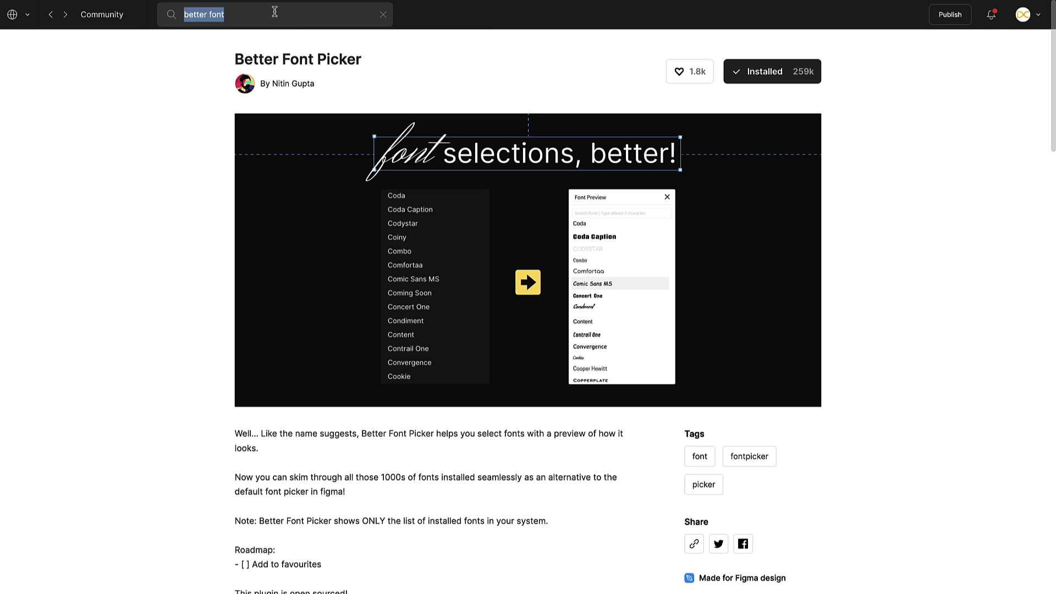
pyautogui.write('typesc')
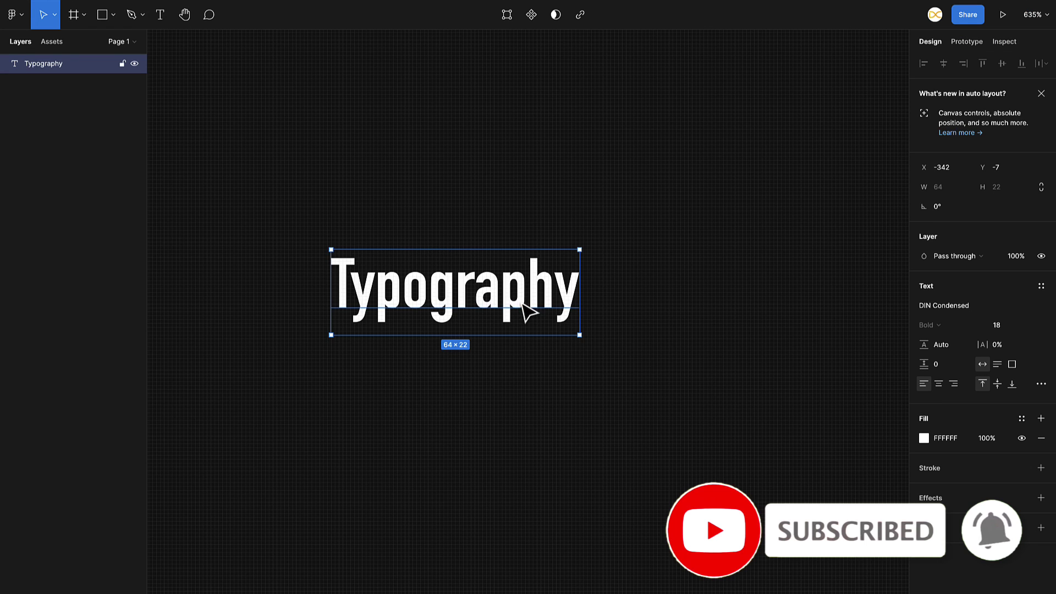
# Step: Launch the Typescales plugin on the Typography text and move its window aside
pyautogui.rightClick(507, 299)
pyautogui.moveTo(550, 532)
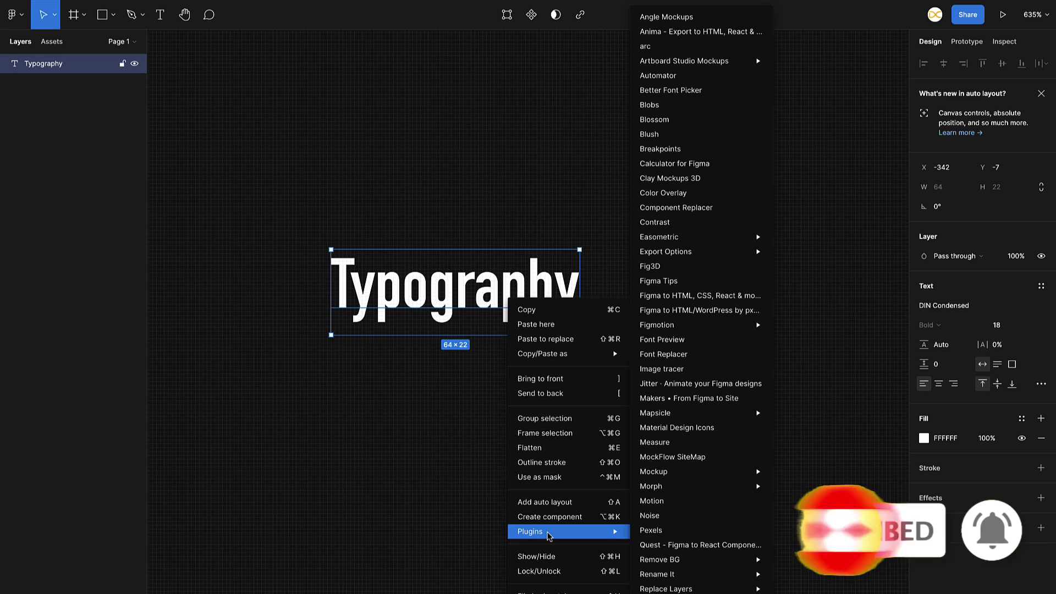
pyautogui.scroll(-5, 671, 555)
pyautogui.click(663, 484)
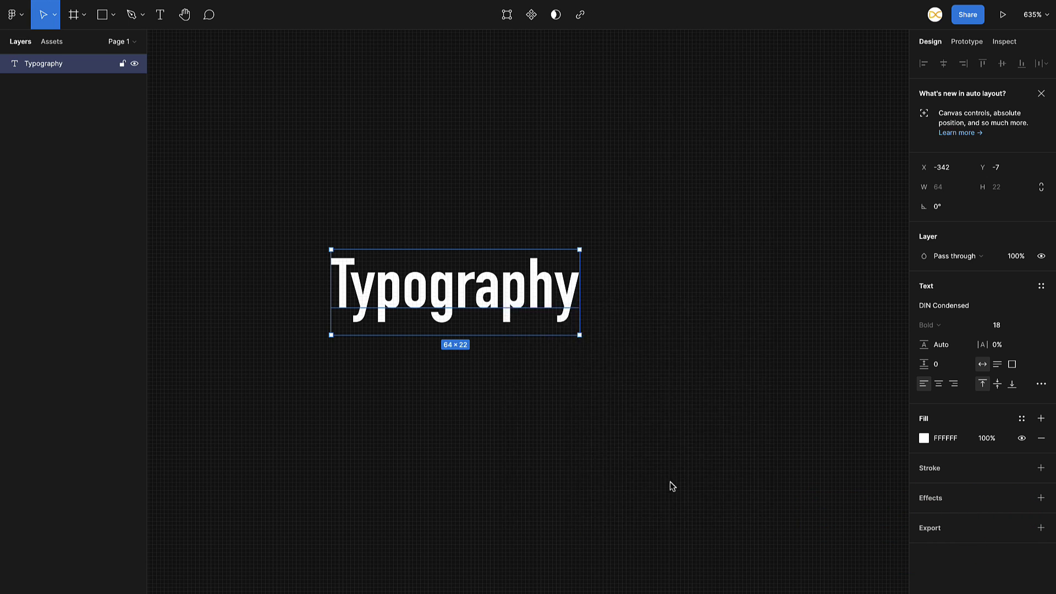
pyautogui.moveTo(295, 121); pyautogui.dragTo(339, 88)
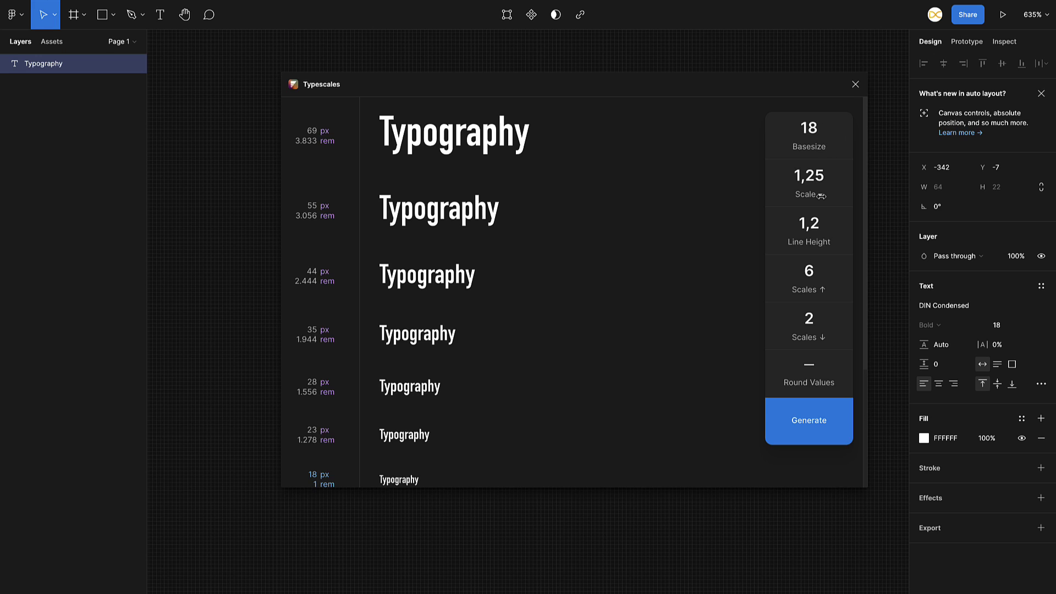
# Step: Generate a type scale with base 18, scale 1.25, line height 1.2 and 4 steps up
pyautogui.click(822, 195)
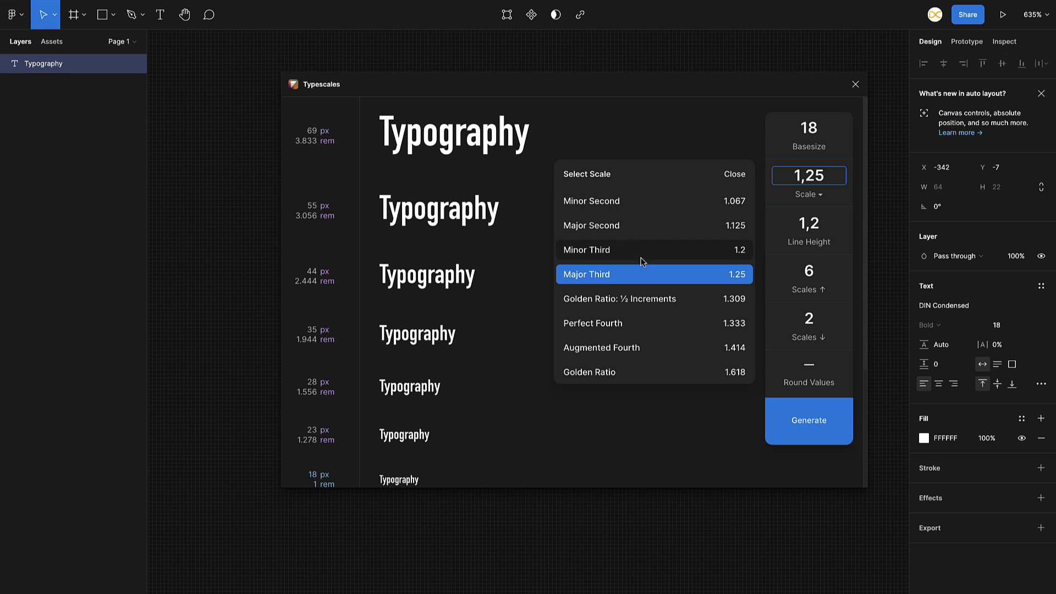
pyautogui.click(832, 233)
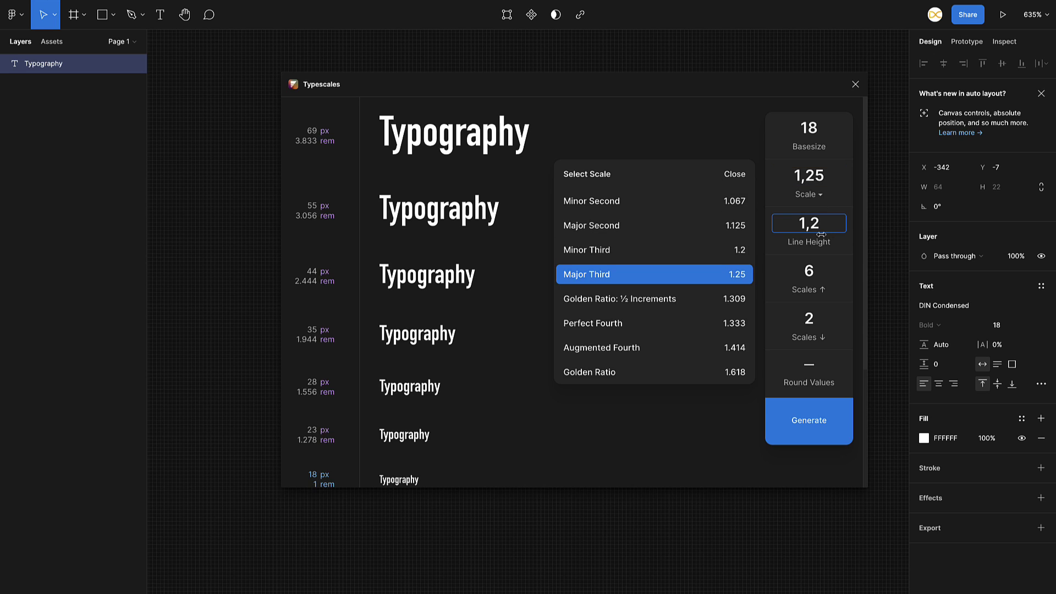
pyautogui.click(822, 133)
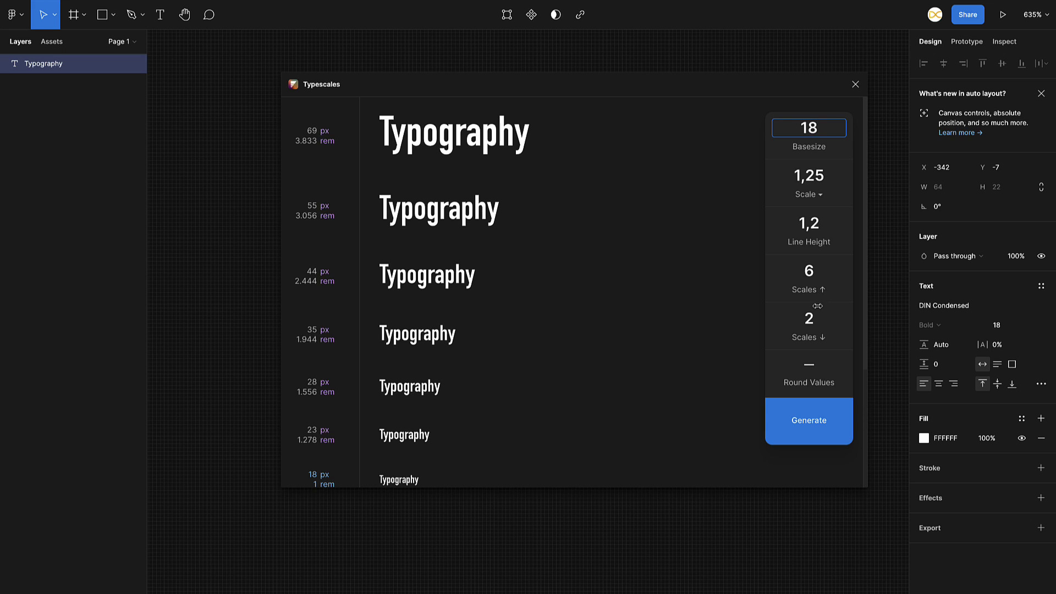
pyautogui.scroll(-3, 578, 363)
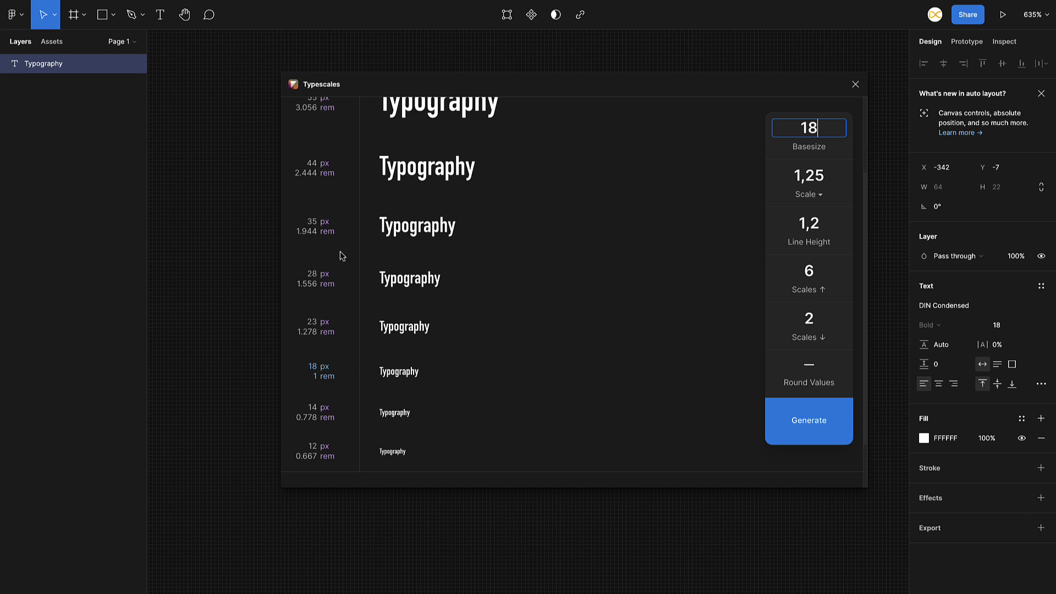
pyautogui.click(812, 271)
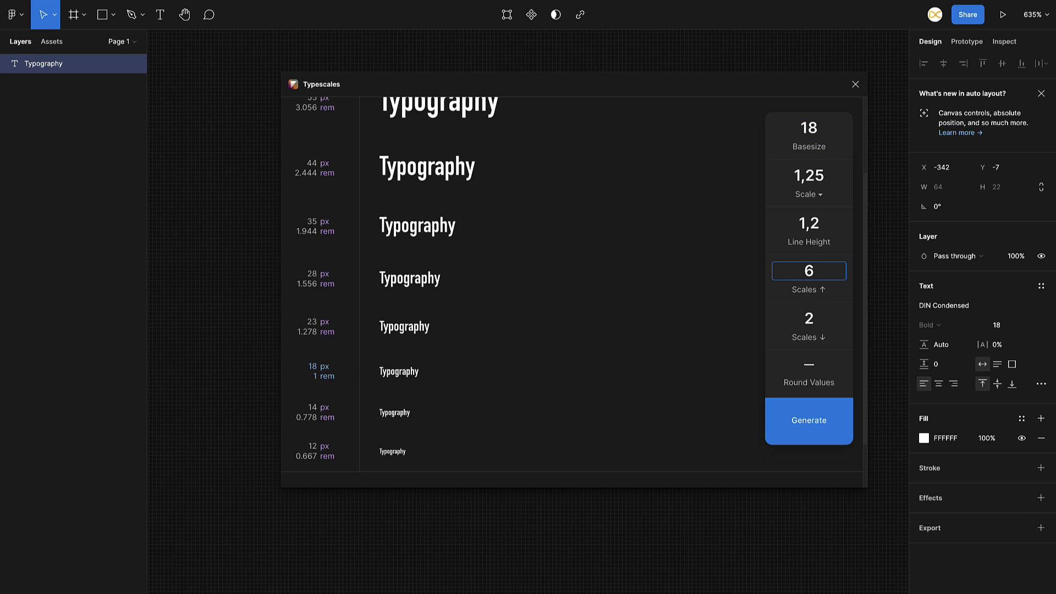
pyautogui.press('BackSpace')
pyautogui.write('4')
pyautogui.scroll(1, 495, 273)
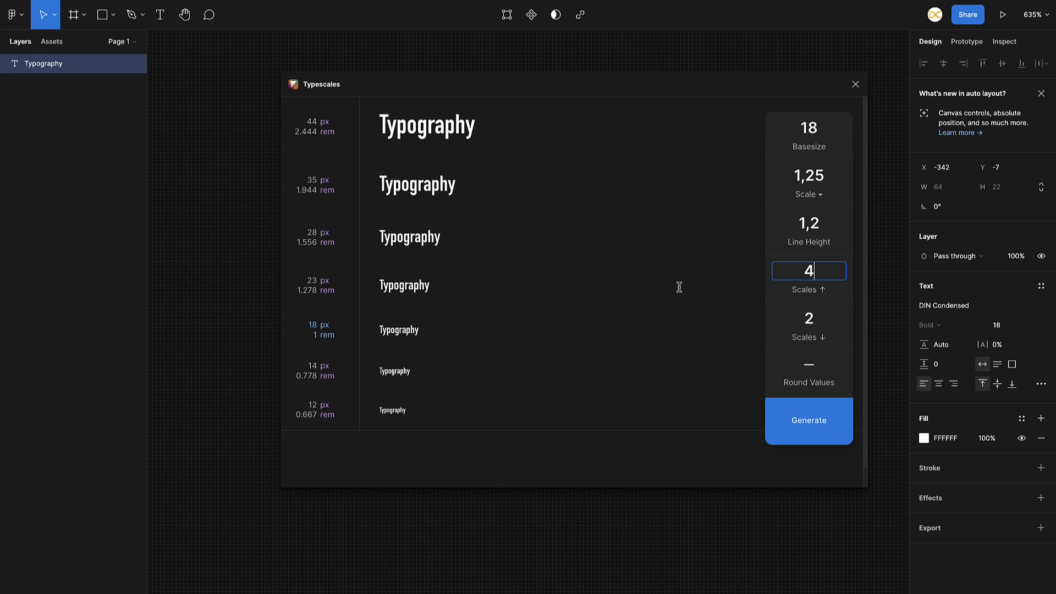
pyautogui.click(808, 419)
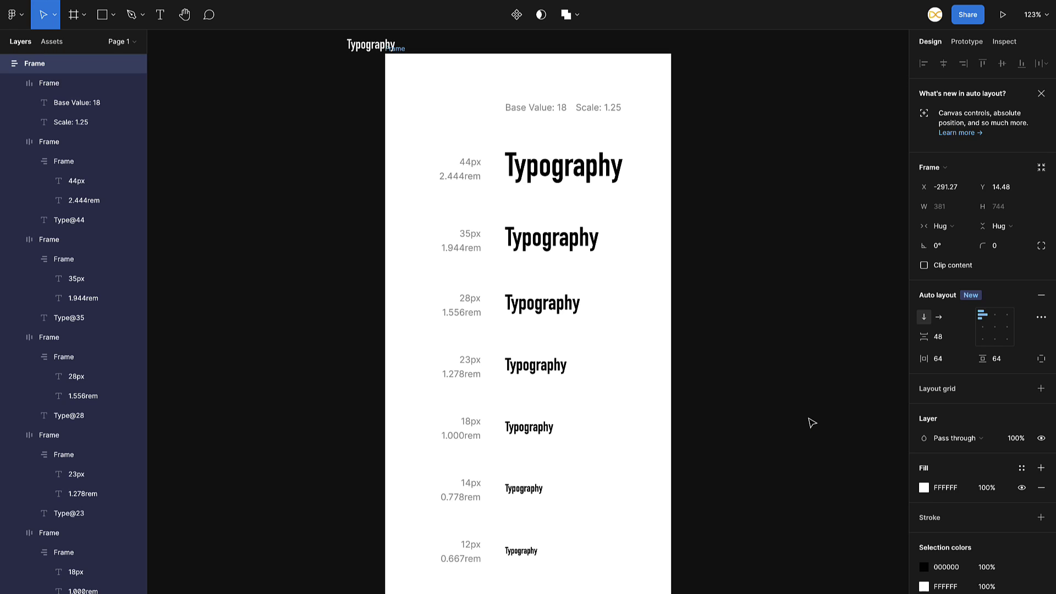
# Step: Nudge the generated type-scale frame slightly right, then deselect it
pyautogui.click(406, 57)
pyautogui.moveTo(405, 57); pyautogui.dragTo(443, 44)
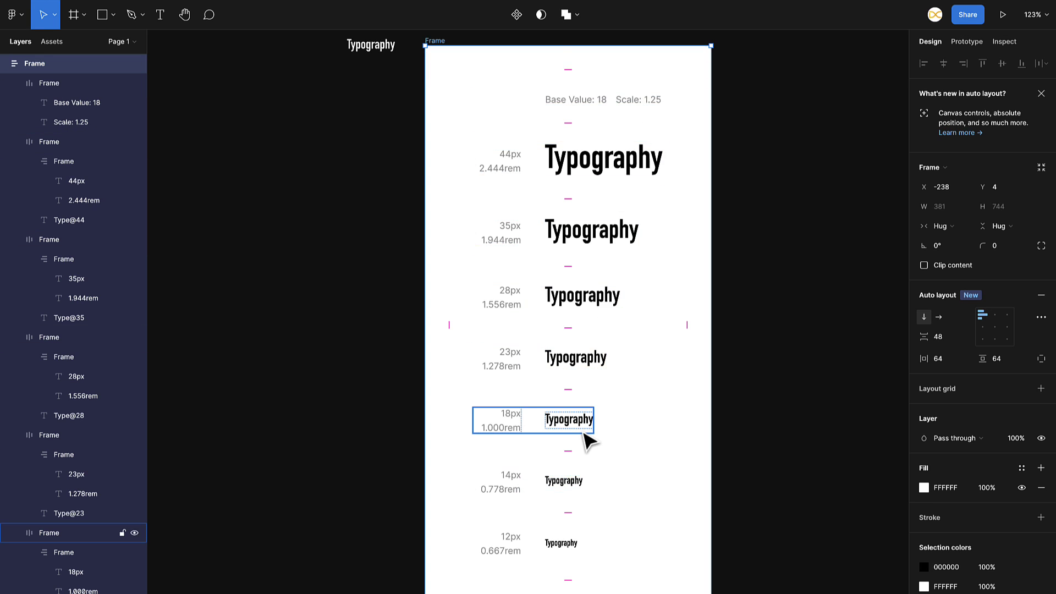
pyautogui.scroll(-1, 587, 438)
pyautogui.hscroll(2, 587, 438)
pyautogui.click(681, 324)
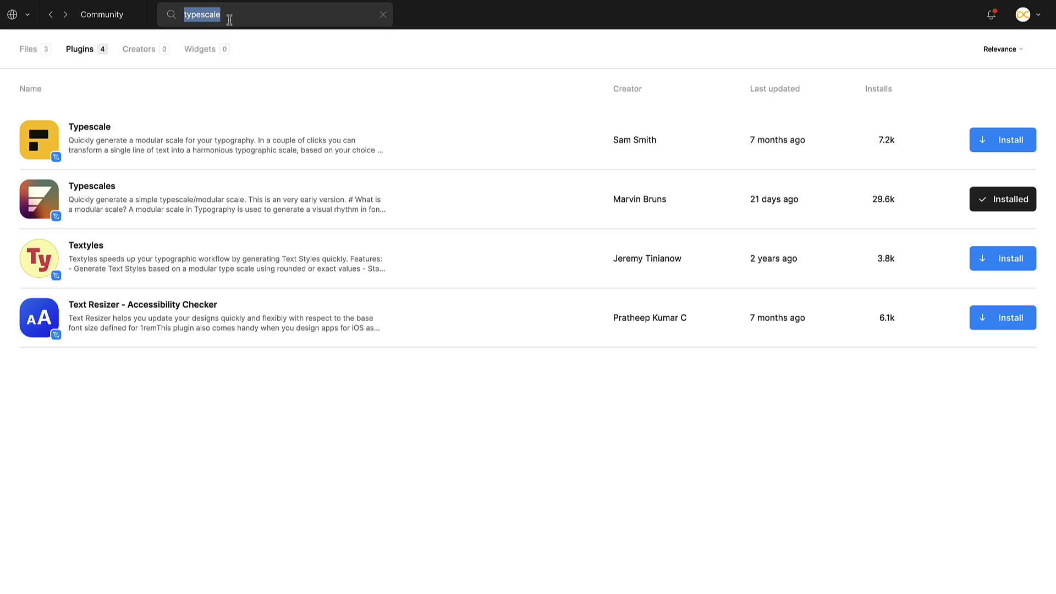
# Step: Search Community for 'text style generator'
pyautogui.write('text ')
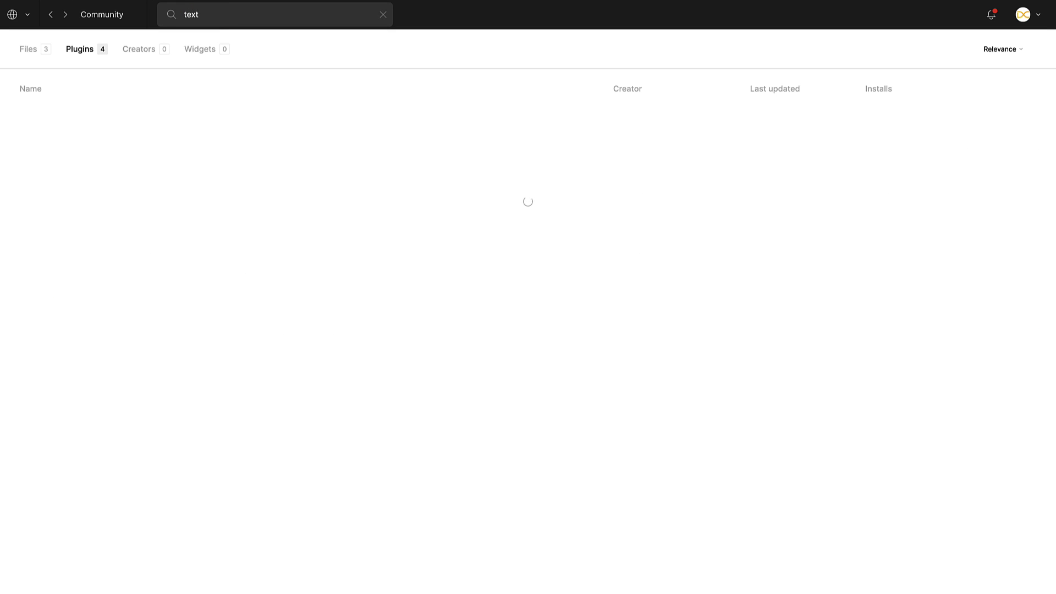
pyautogui.write('style generator')
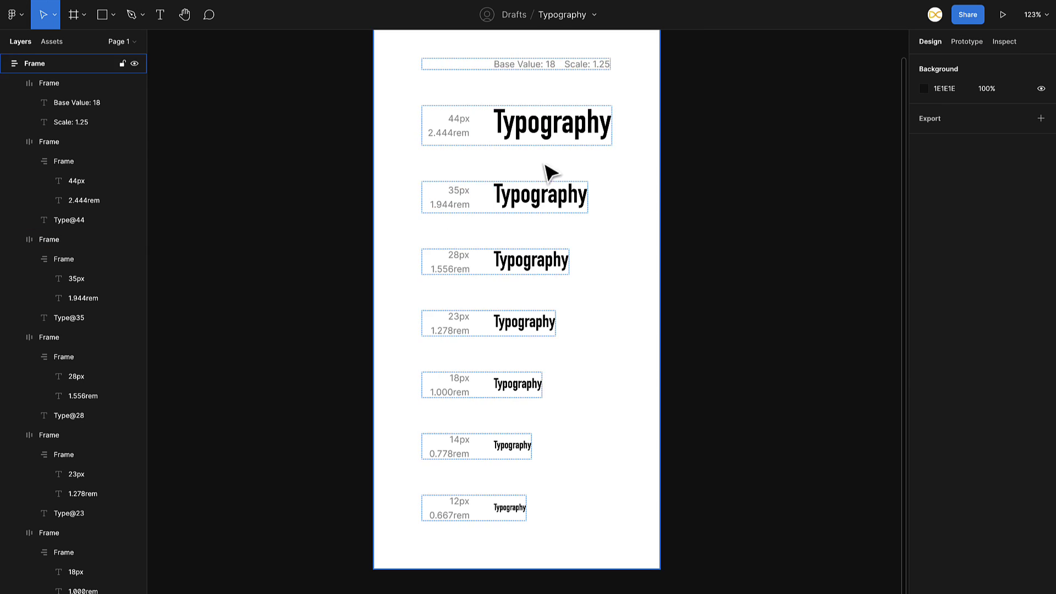
# Step: Select all seven Typography texts, from 44px down to 12px
pyautogui.click(577, 134)
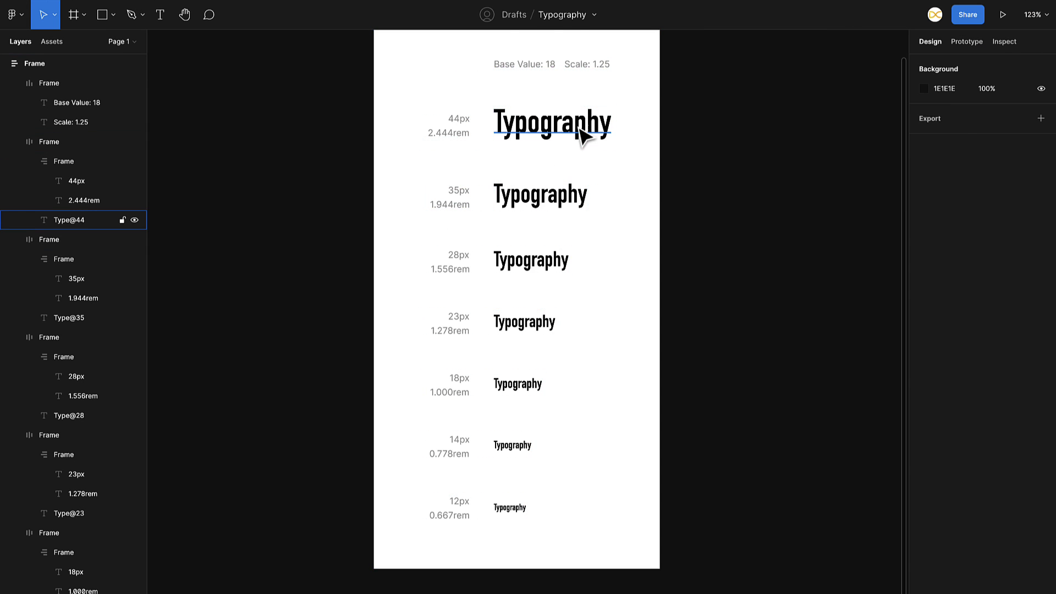
pyautogui.keyDown('shift'); pyautogui.click(559, 206); pyautogui.keyUp('shift')
pyautogui.keyDown('shift'); pyautogui.click(547, 261); pyautogui.keyUp('shift')
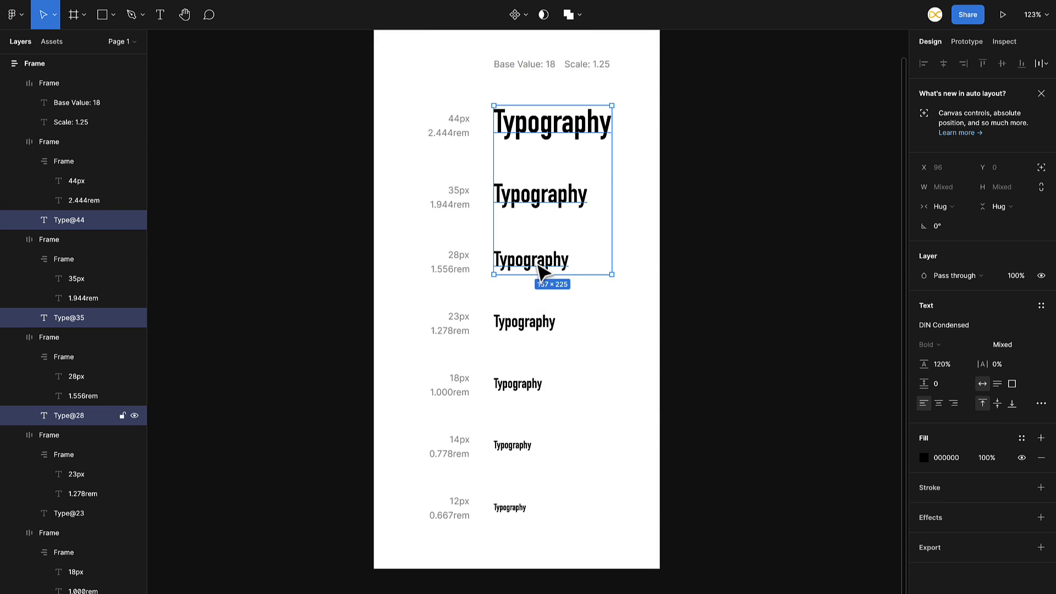
pyautogui.keyDown('shift'); pyautogui.click(533, 330); pyautogui.keyUp('shift')
pyautogui.keyDown('shift'); pyautogui.click(527, 385); pyautogui.keyUp('shift')
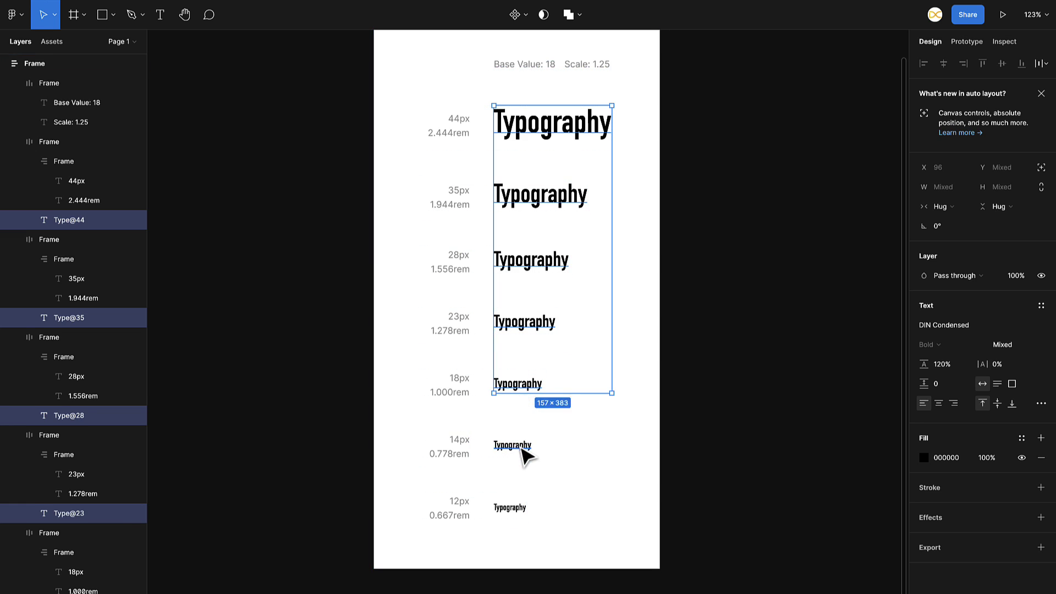
pyautogui.keyDown('shift'); pyautogui.click(526, 444); pyautogui.keyUp('shift')
pyautogui.keyDown('shift'); pyautogui.click(514, 507); pyautogui.keyUp('shift')
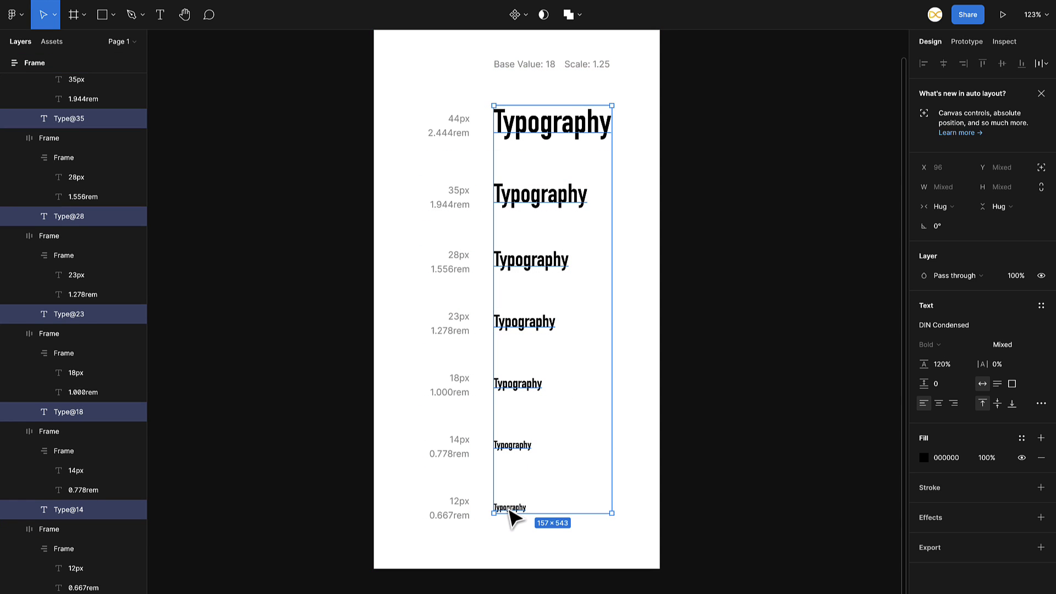
# Step: Run Text Styles Generator's Generate Text Styles on the selected texts
pyautogui.rightClick(556, 126)
pyautogui.moveTo(633, 369)
pyautogui.scroll(-5, 704, 465)
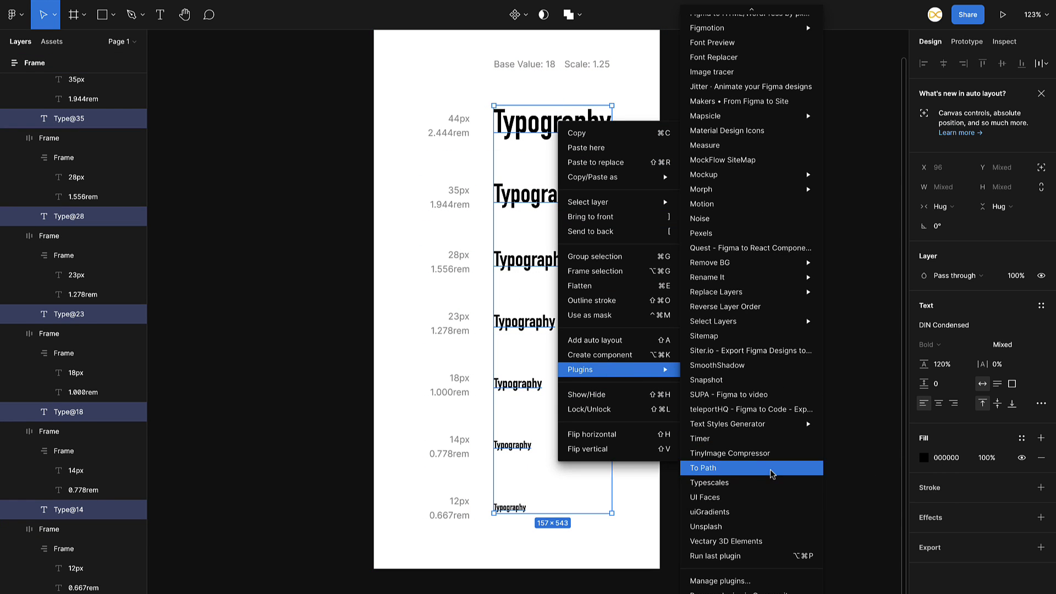
pyautogui.moveTo(755, 431)
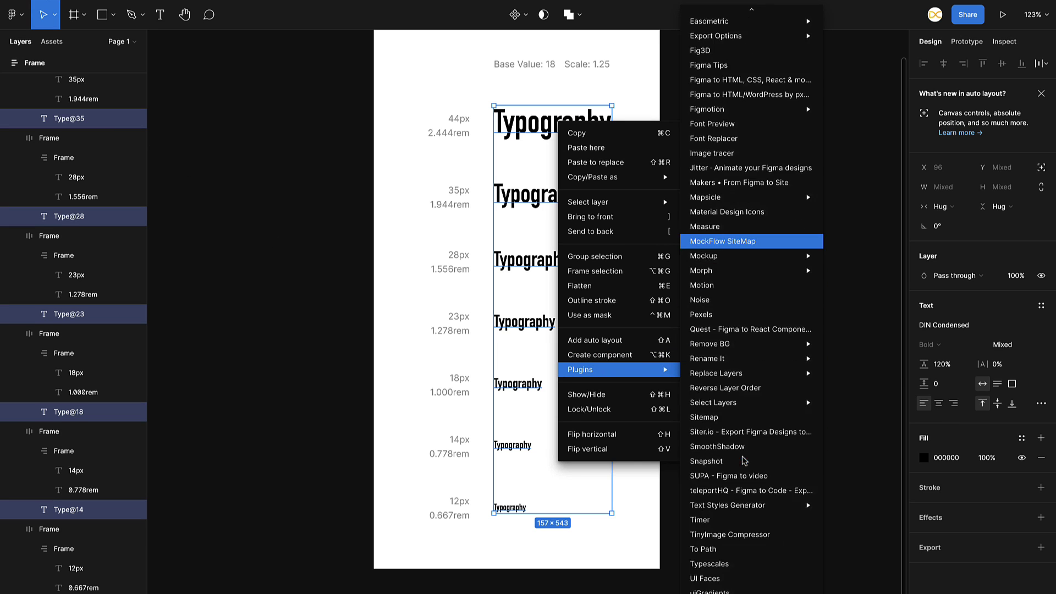
pyautogui.scroll(-3, 743, 461)
pyautogui.moveTo(788, 428)
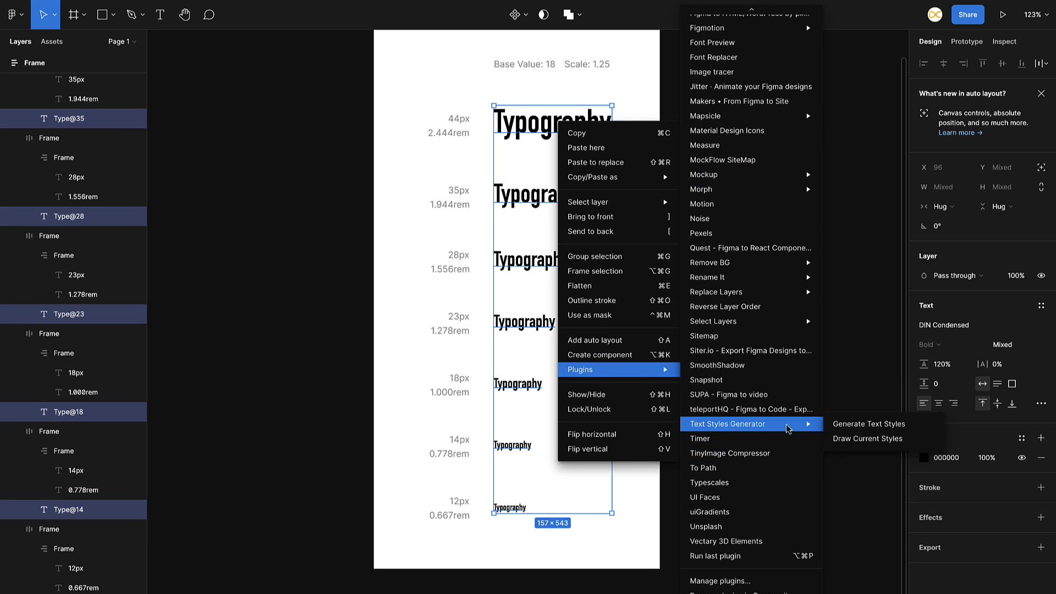
pyautogui.click(847, 425)
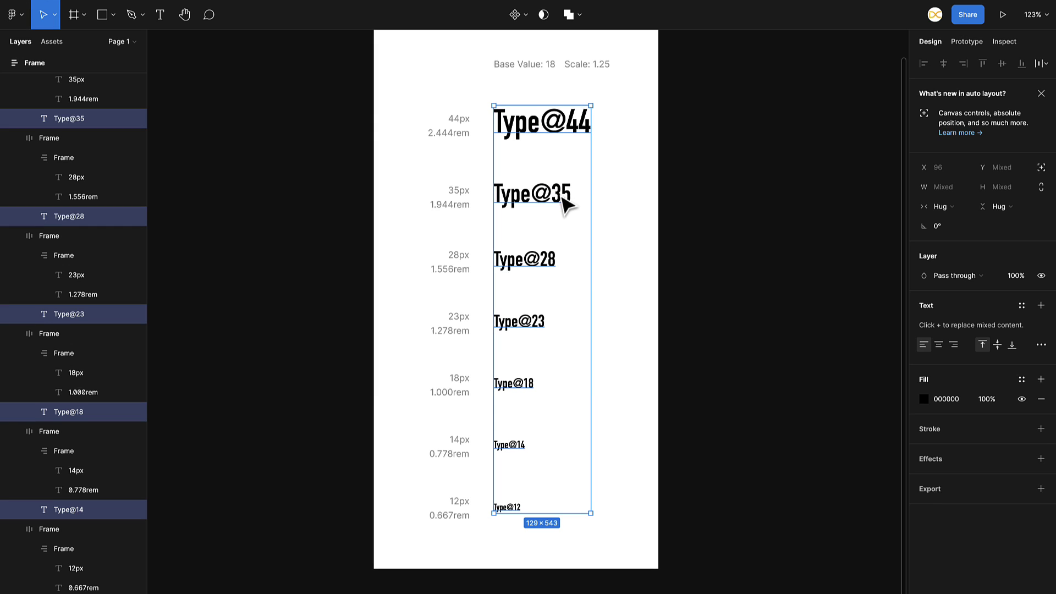
# Step: Select the Type@44 text alone and review the list of generated text styles
pyautogui.click(845, 318)
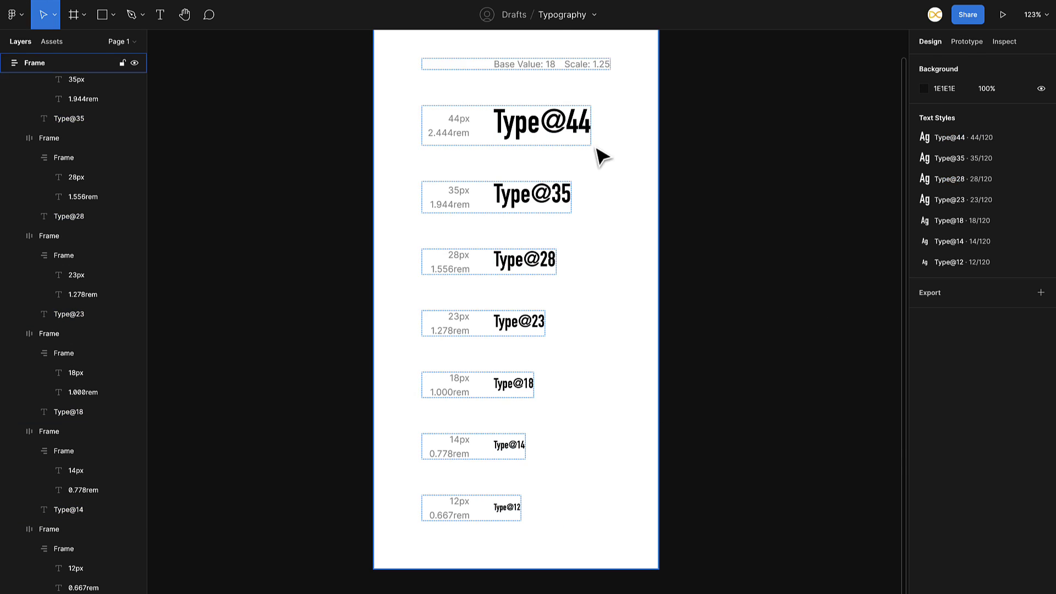
pyautogui.doubleClick(578, 129)
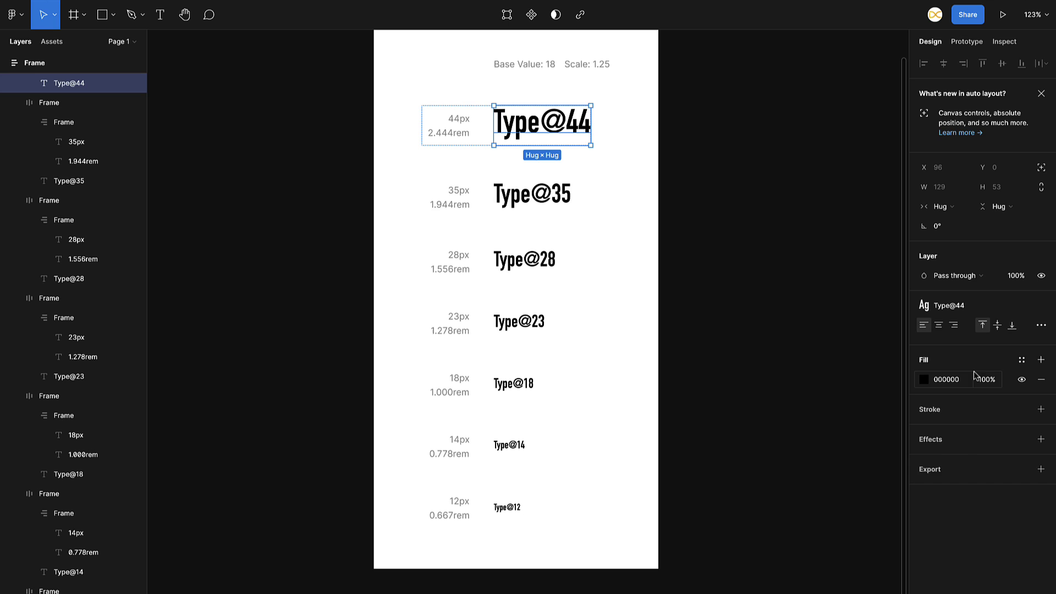
pyautogui.click(949, 305)
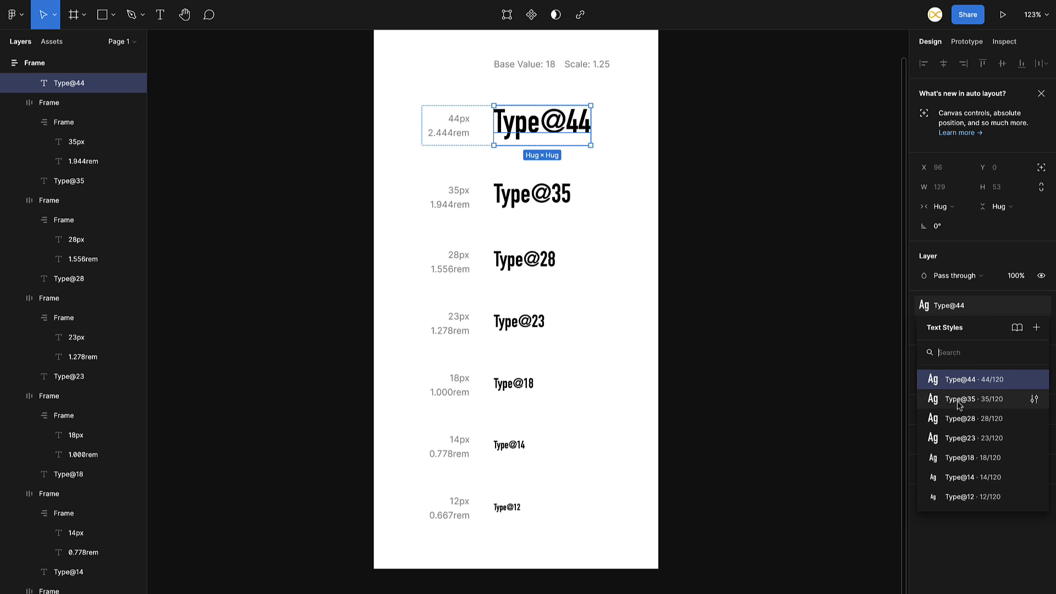
pyautogui.click(712, 437)
# Step: Apply the Type@44 text style to the Type@14 sample text
pyautogui.doubleClick(517, 450)
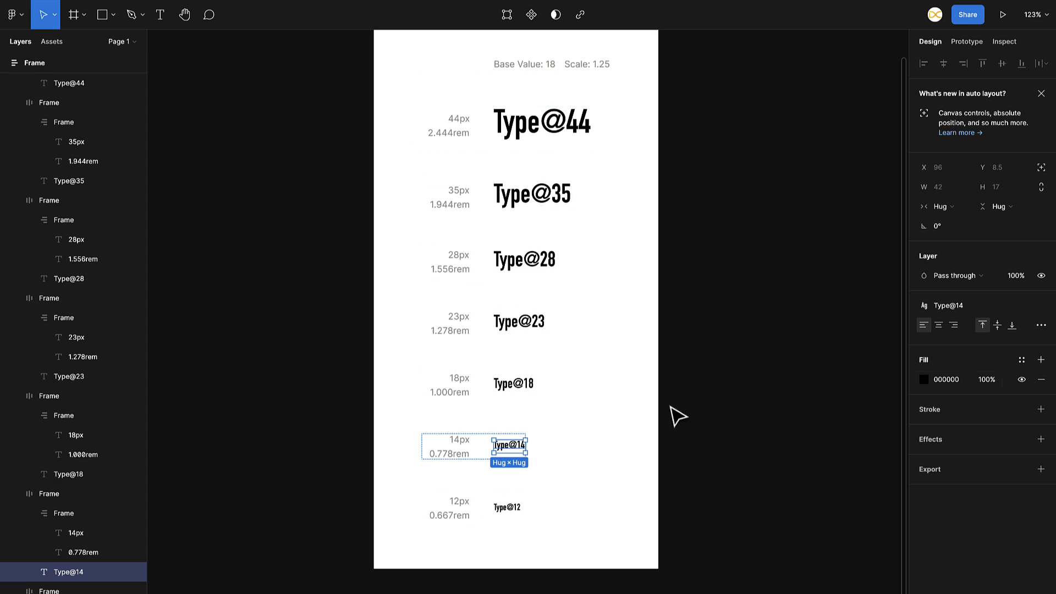
pyautogui.click(951, 311)
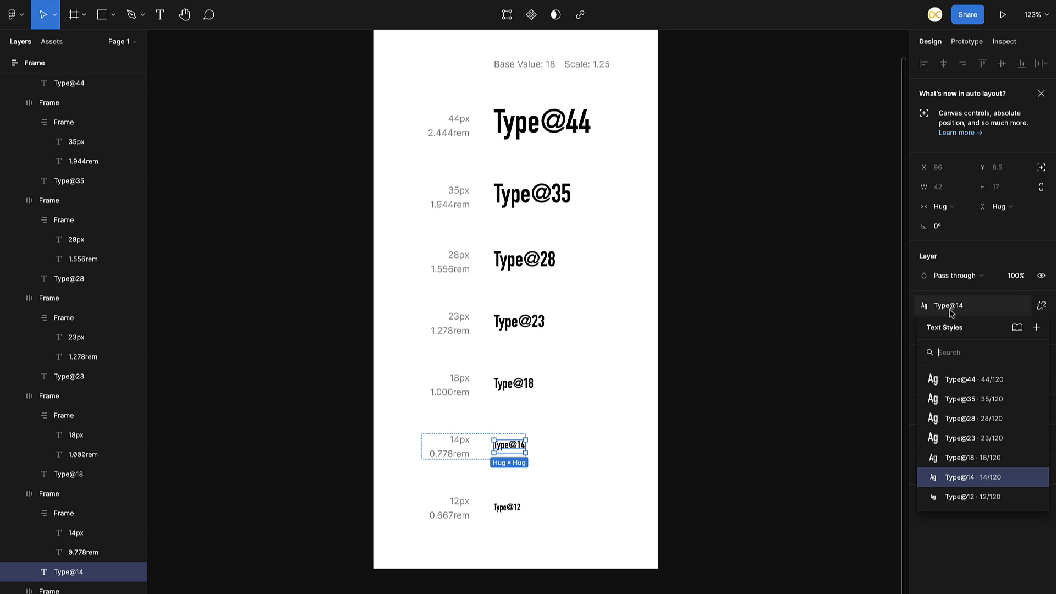
pyautogui.click(975, 381)
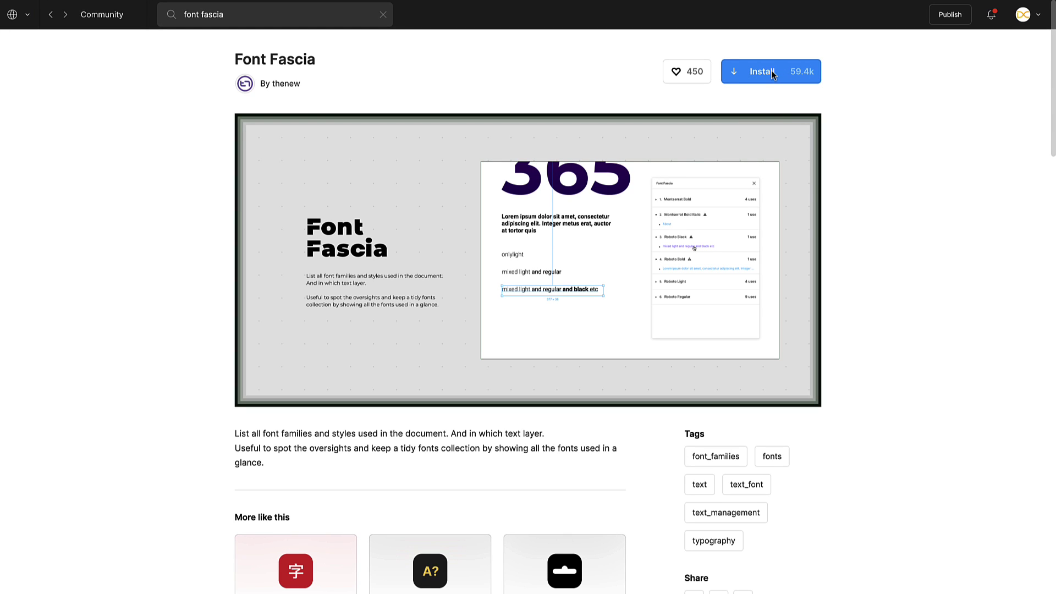
# Step: Install the Font Fascia plugin from its Figma Community page
pyautogui.click(772, 71)
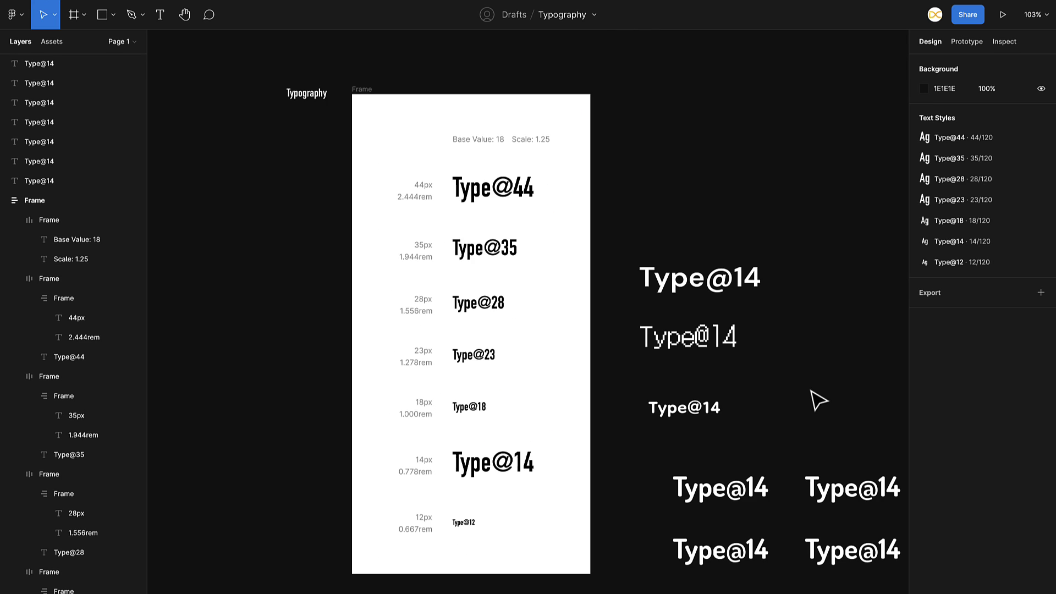
# Step: Launch Font Fascia from the canvas Plugins menu and move its window off the frame
pyautogui.scroll(-2, 818, 401)
pyautogui.hscroll(2, 819, 400)
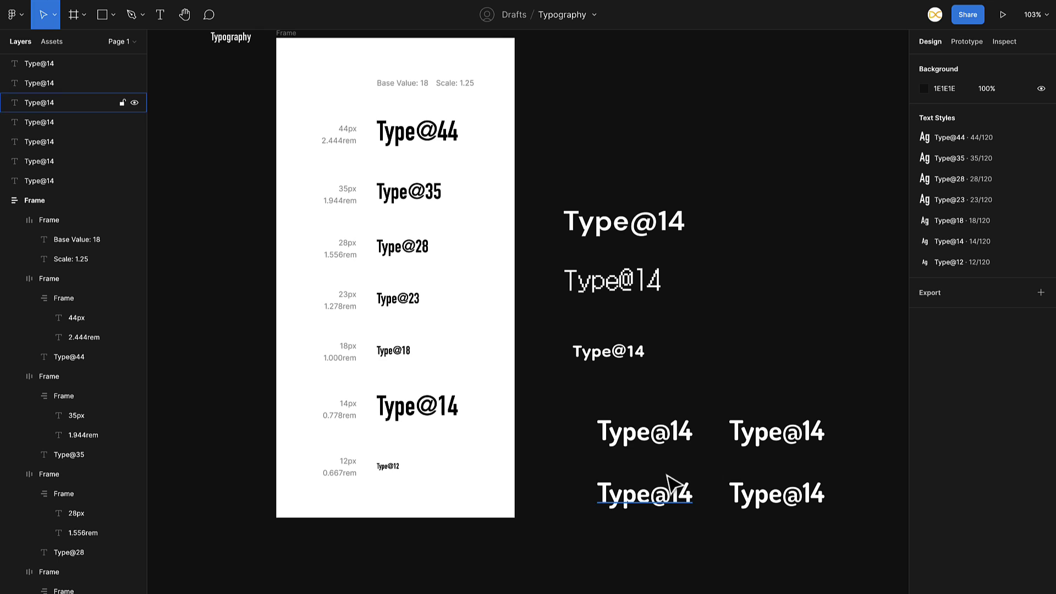
pyautogui.rightClick(603, 148)
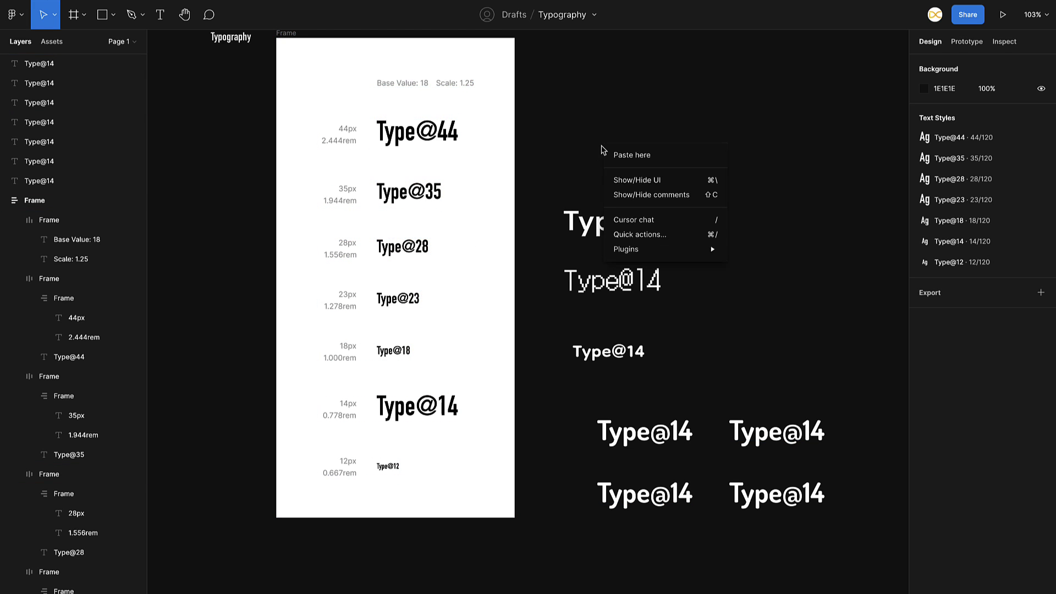
pyautogui.moveTo(660, 250)
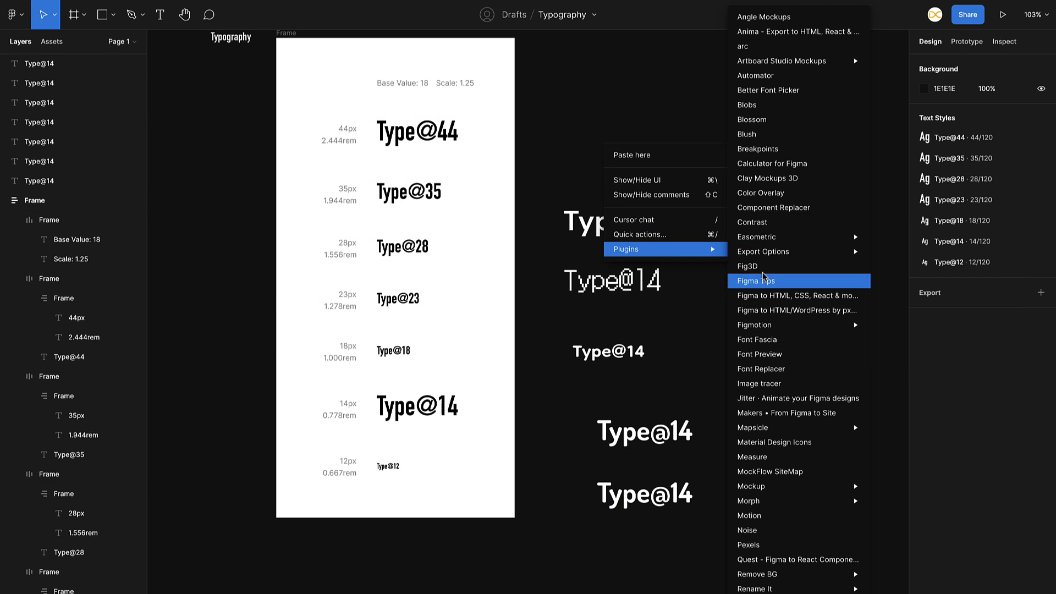
pyautogui.click(757, 339)
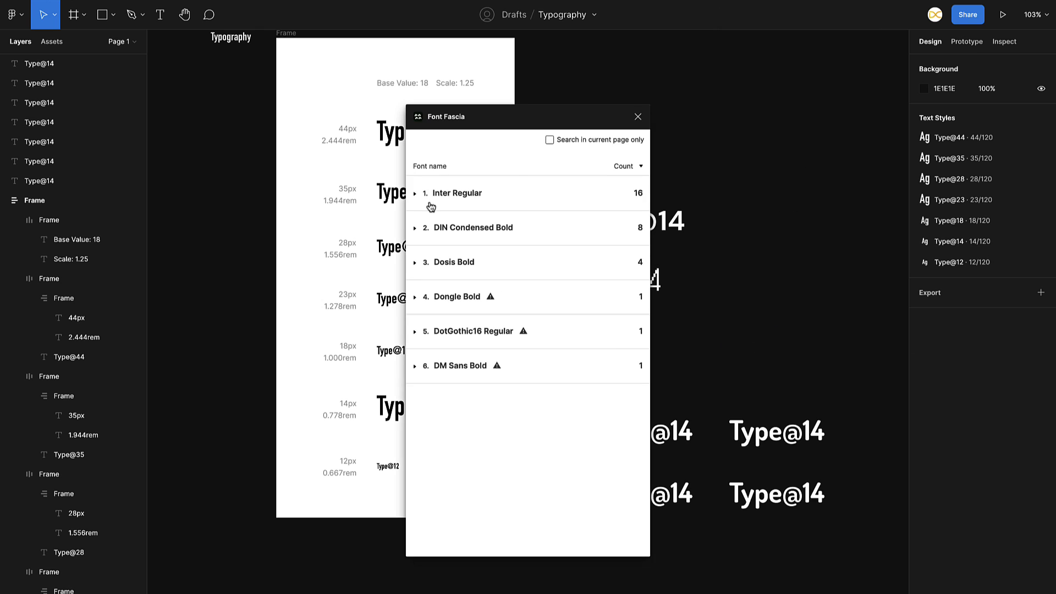
pyautogui.moveTo(465, 120); pyautogui.dragTo(702, 77)
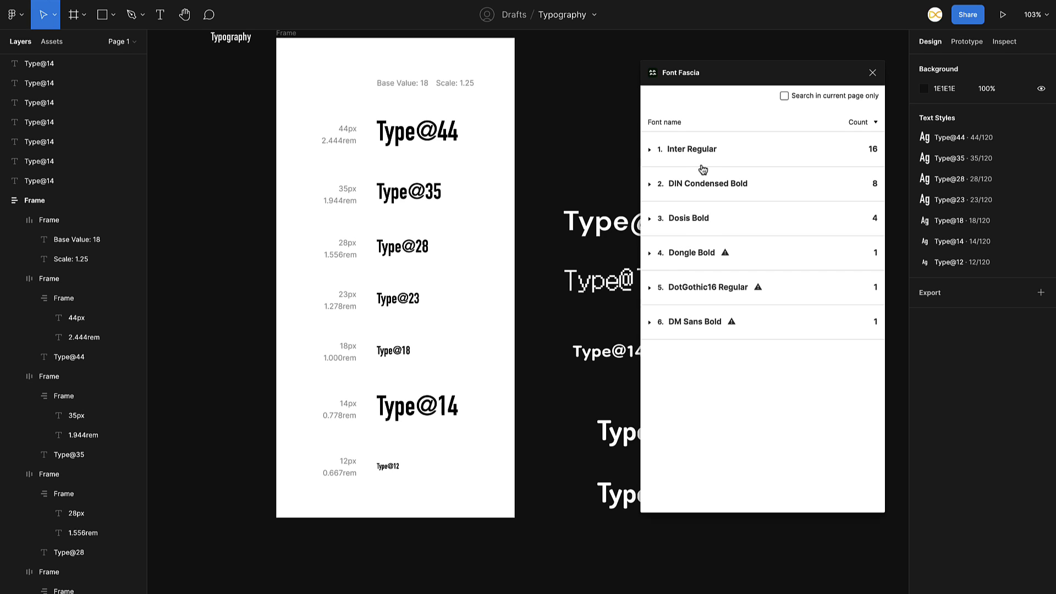
# Step: Expand DM Sans Bold to reach its Type@14 layer, then list Inter Regular's 16 layers
pyautogui.click(652, 325)
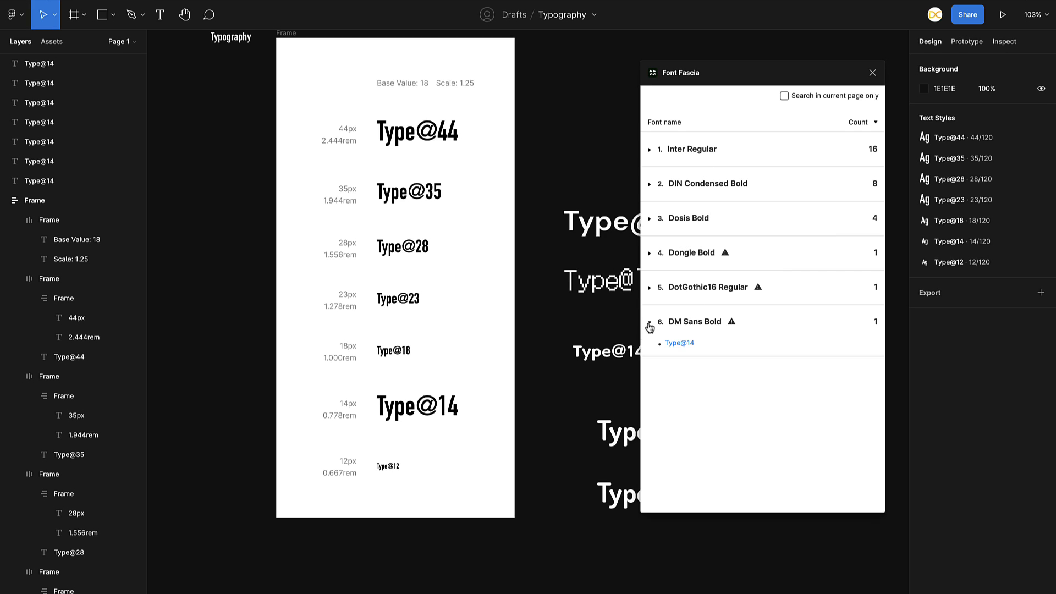
pyautogui.click(680, 344)
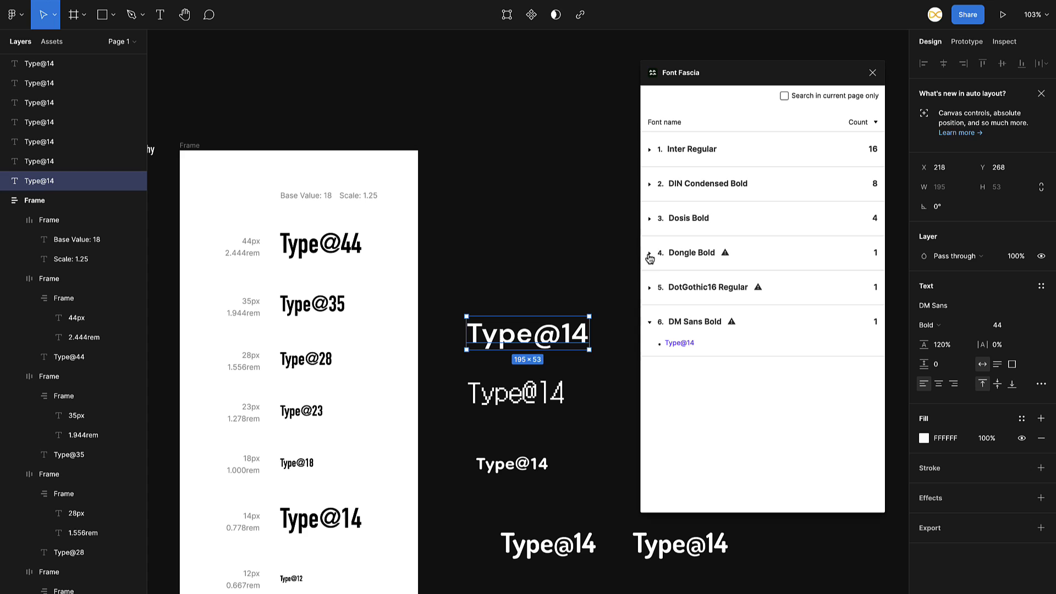
pyautogui.click(651, 150)
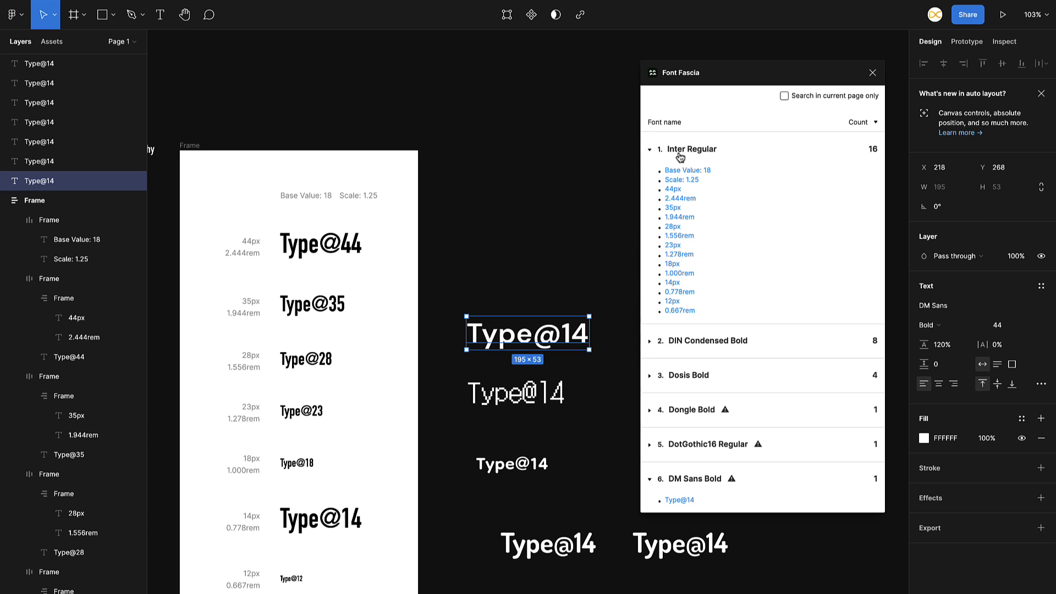
pyautogui.click(875, 151)
# Step: Re-expand Inter Regular and jump to its Base Value: 18, Scale: 1.25 and 2.444rem layers
pyautogui.click(735, 141)
pyautogui.click(688, 170)
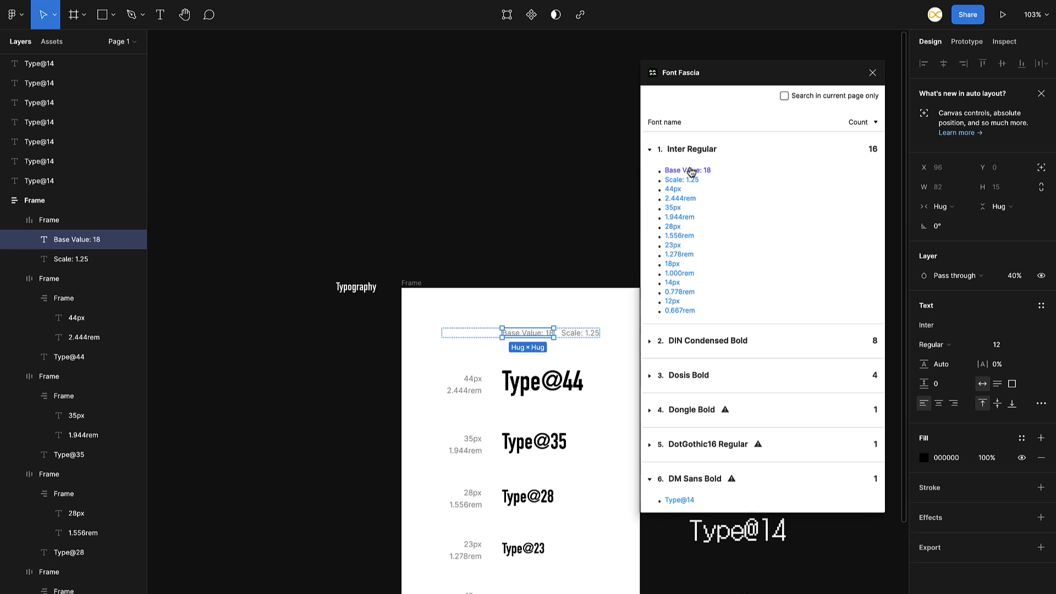
pyautogui.click(682, 180)
pyautogui.click(680, 198)
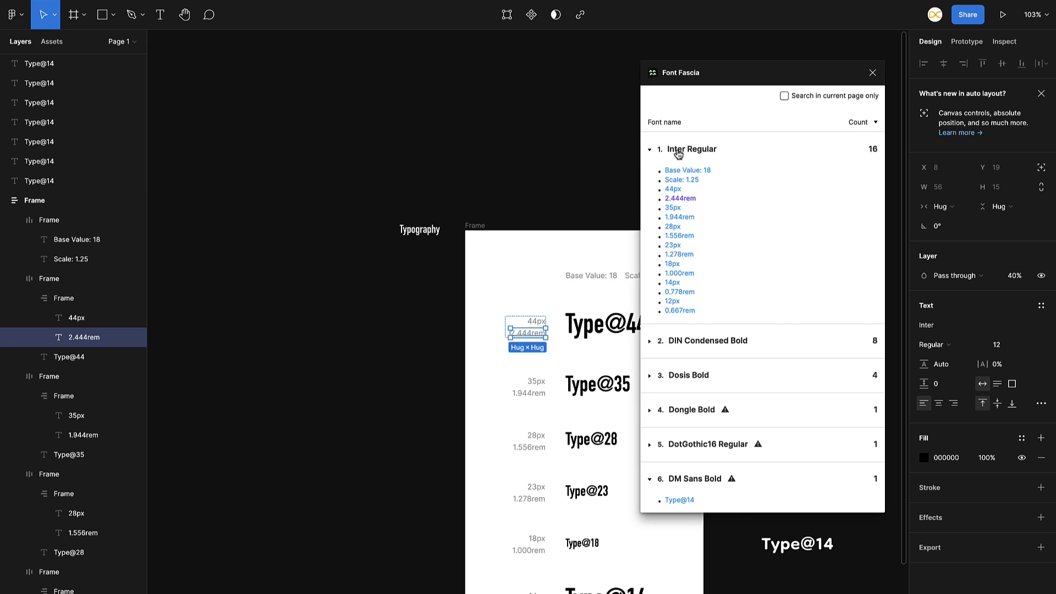
pyautogui.scroll(-4, 528, 216)
pyautogui.hscroll(4, 528, 216)
pyautogui.scroll(2, 525, 213)
pyautogui.hscroll(2, 525, 213)
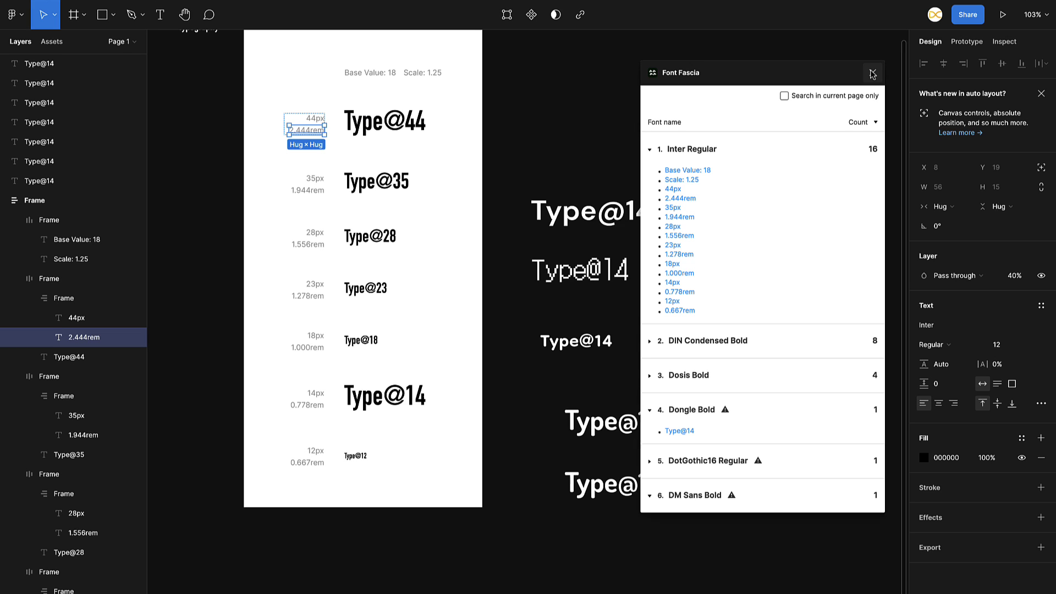
# Step: Close Font Fascia and install the Style Swap plugin from Community, viewing its details
pyautogui.click(873, 75)
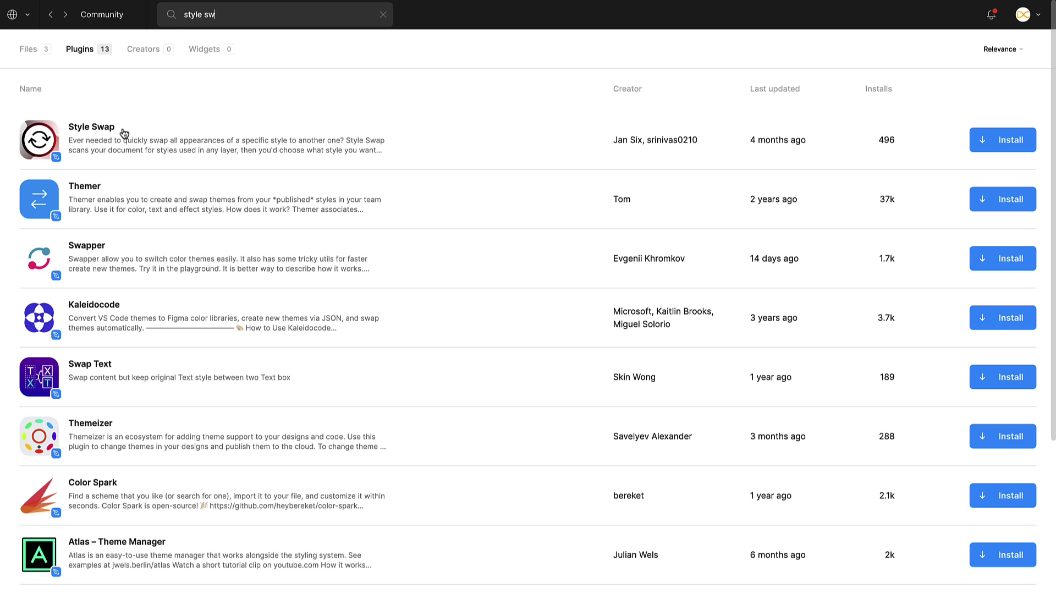
pyautogui.click(1001, 144)
pyautogui.click(172, 134)
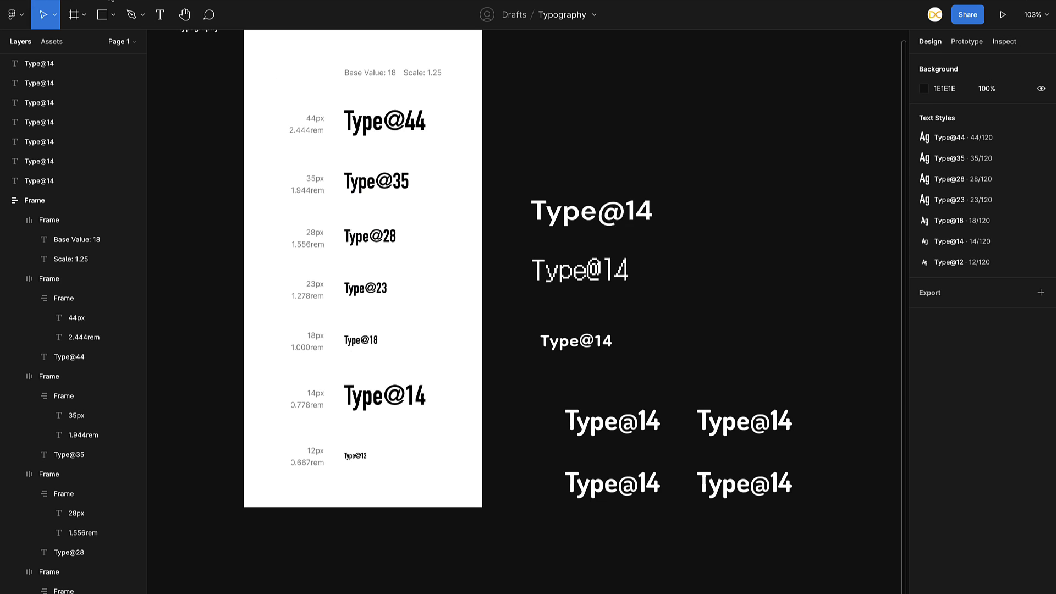
# Step: Make two copies of the Type@35 sample below the 35px row with Alt-drag and Cmd+D
pyautogui.click(559, 220)
pyautogui.hscroll(1, 555, 220)
pyautogui.scroll(-1, 555, 220)
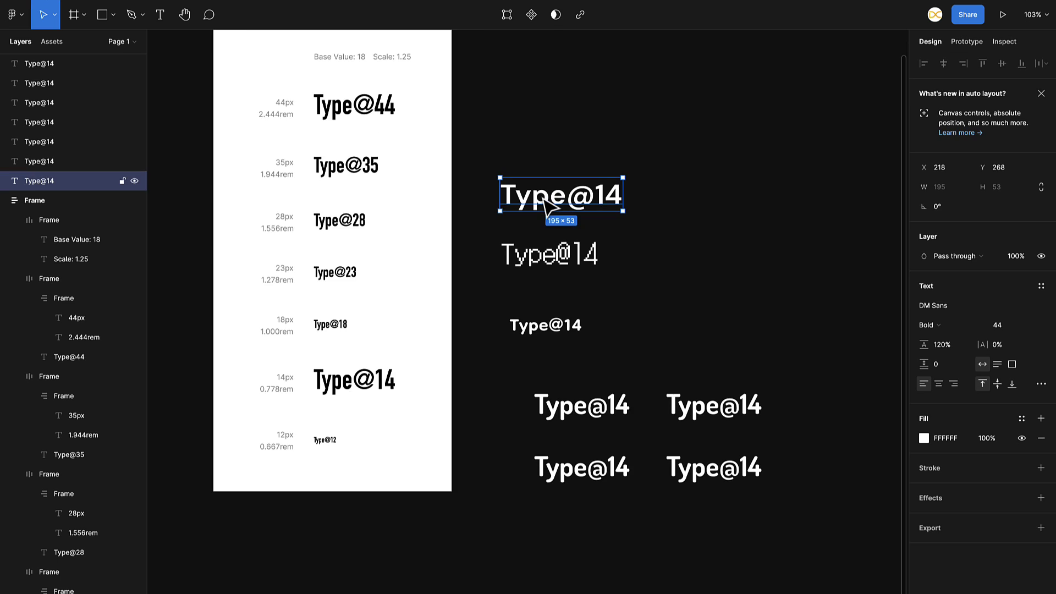
pyautogui.click(347, 171)
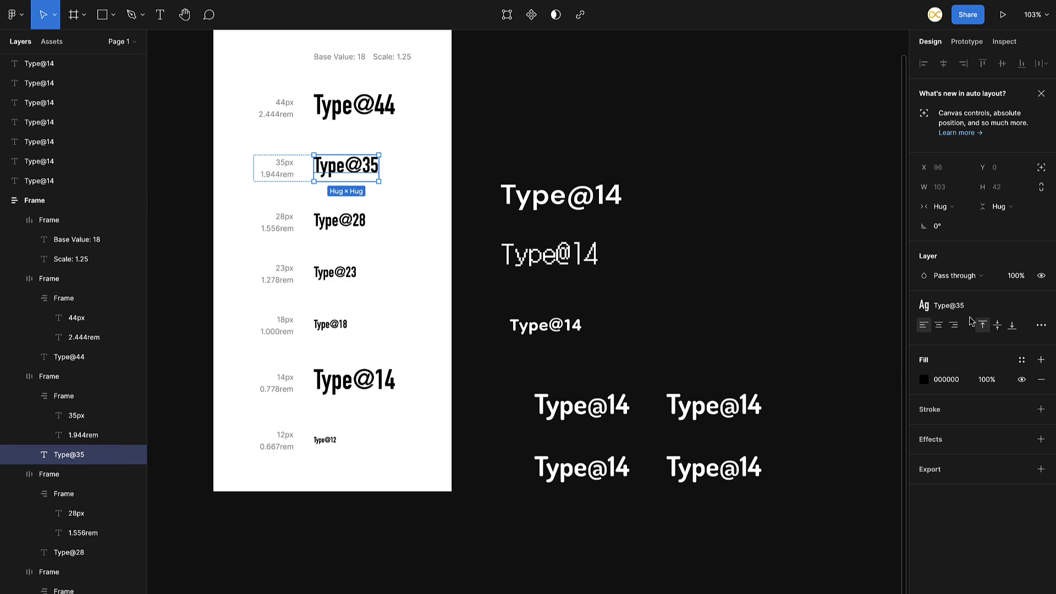
pyautogui.moveTo(354, 172); pyautogui.dragTo(388, 219)
pyautogui.hotkey('ctrl', 'd')
pyautogui.click(348, 172)
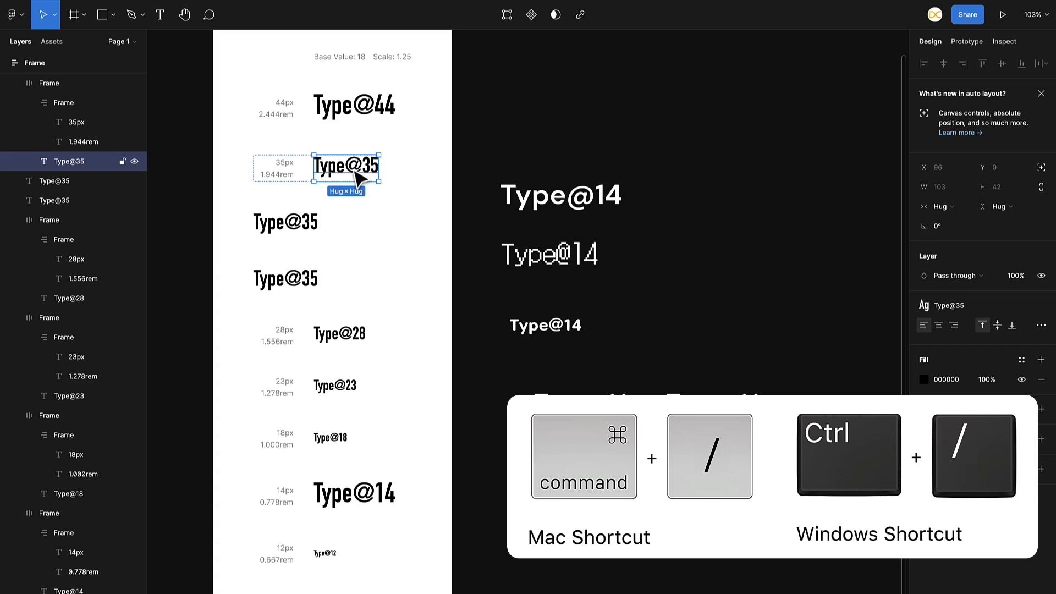
pyautogui.hotkey('ctrl', '/')
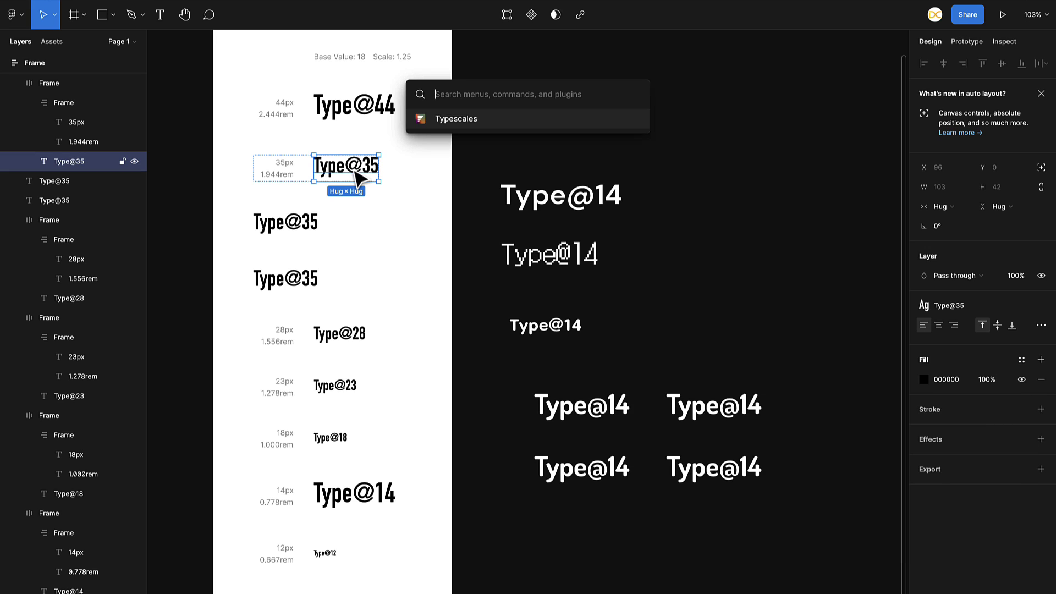
# Step: Run Style Swap from Quick actions to replace Type@35 with Type@12 on all three texts
pyautogui.write('sty')
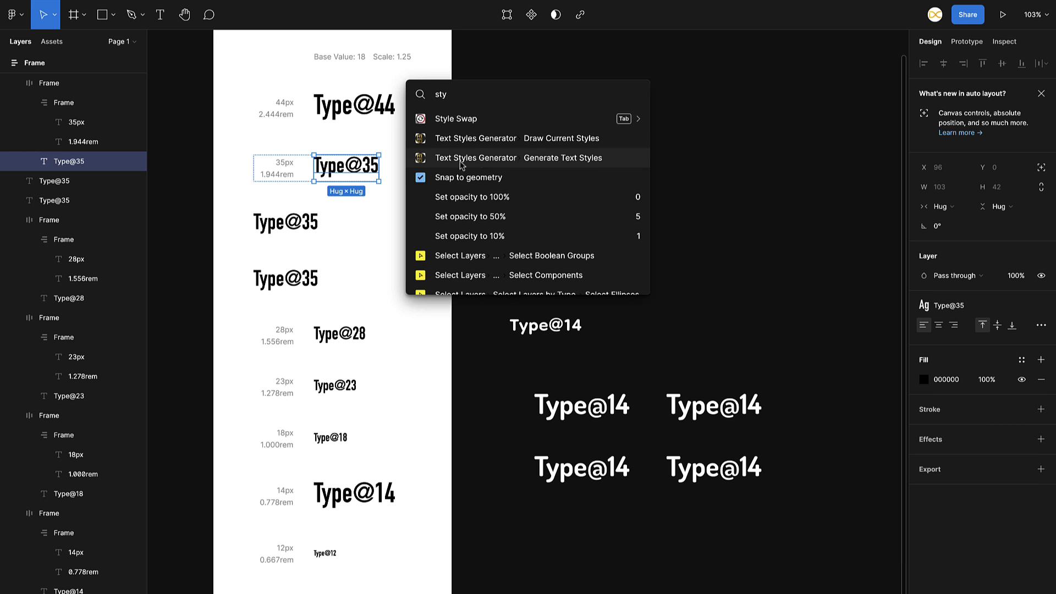
pyautogui.click(628, 120)
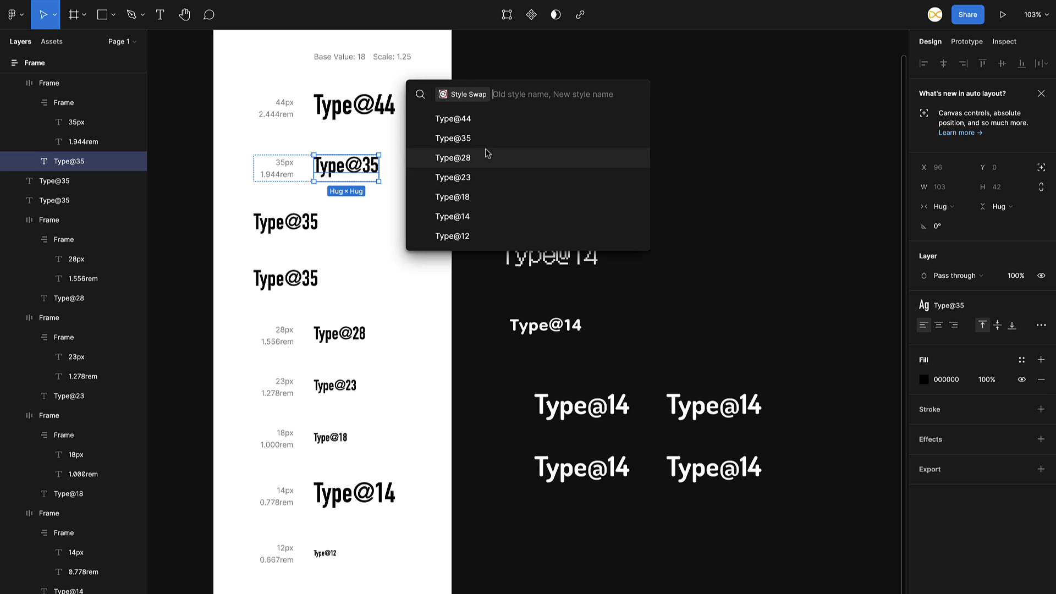
pyautogui.click(465, 144)
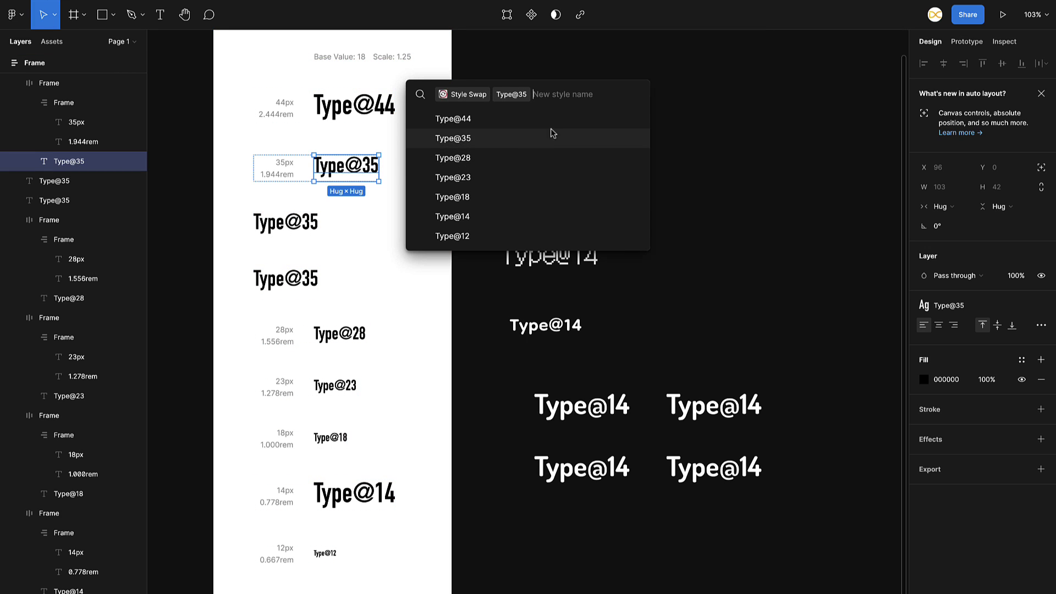
pyautogui.write('ty')
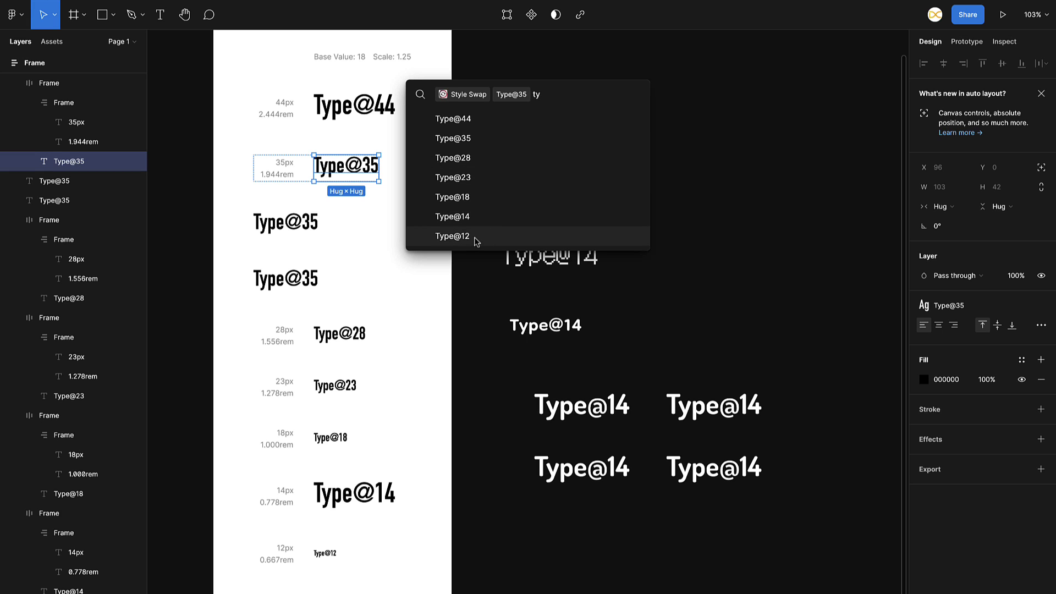
pyautogui.click(476, 237)
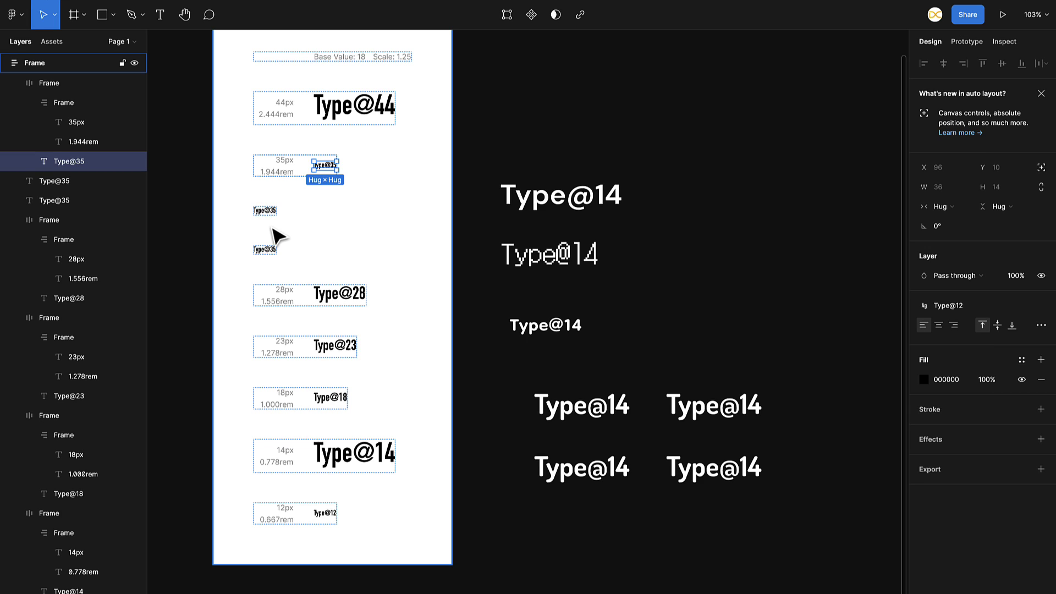
pyautogui.click(864, 208)
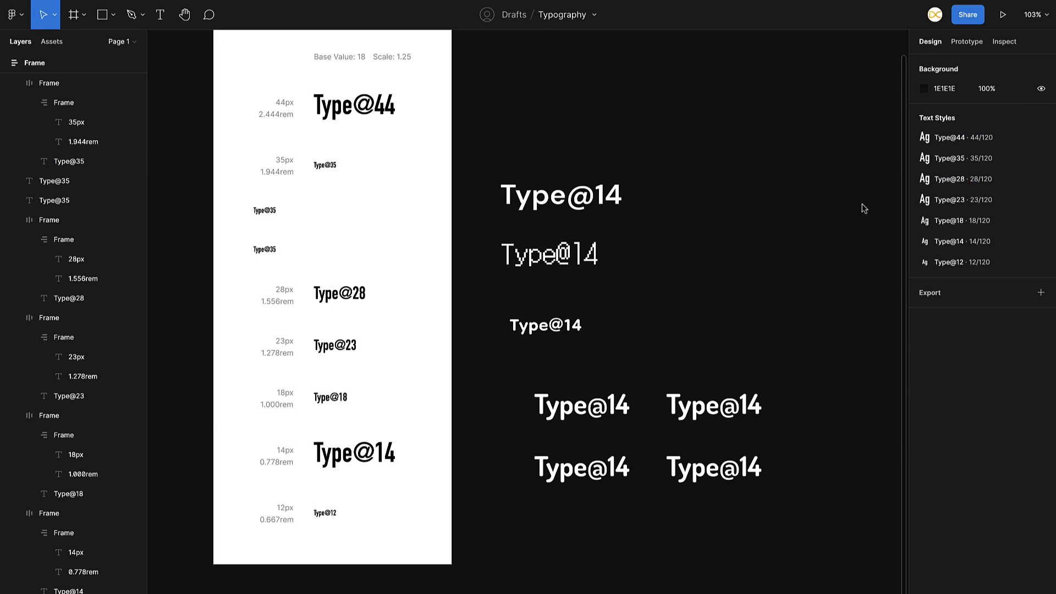